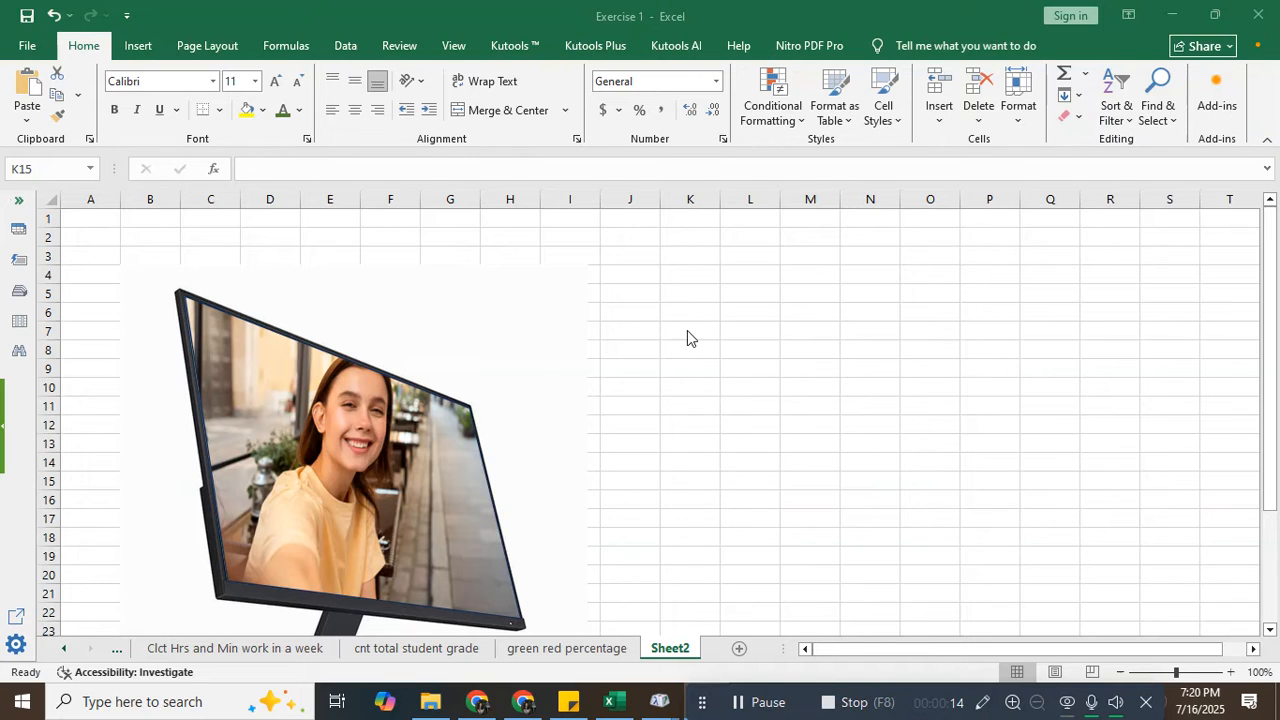
# - Insert the Monitor picture from the Downloads folder and place it beside the existing monitor picture, over columns J to R
pyautogui.click(138, 46)
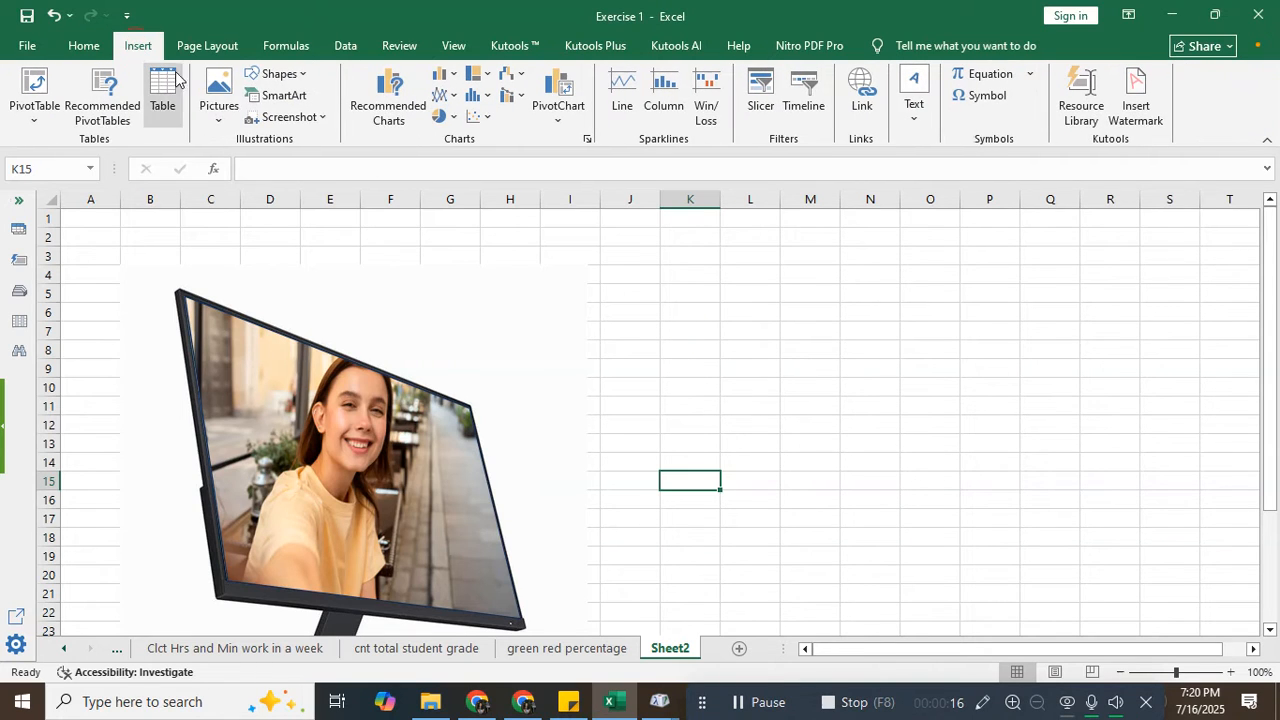
pyautogui.click(219, 90)
pyautogui.click(252, 166)
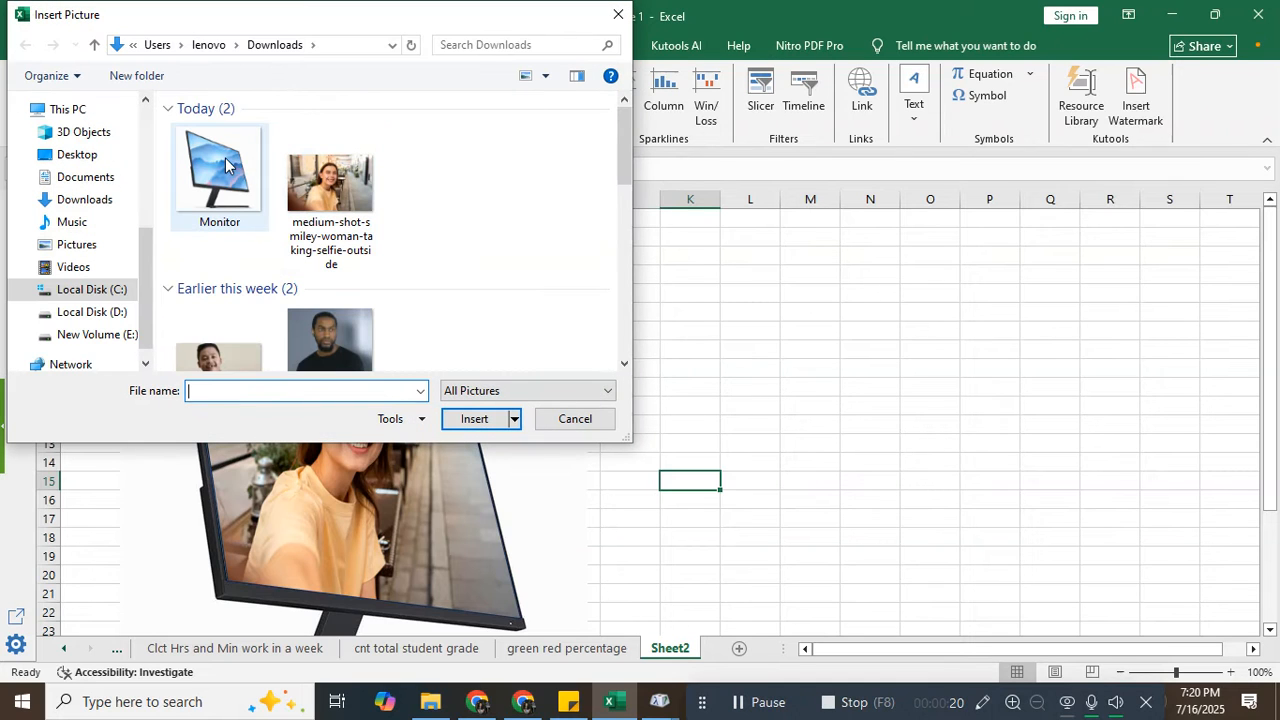
pyautogui.click(219, 175)
pyautogui.click(478, 418)
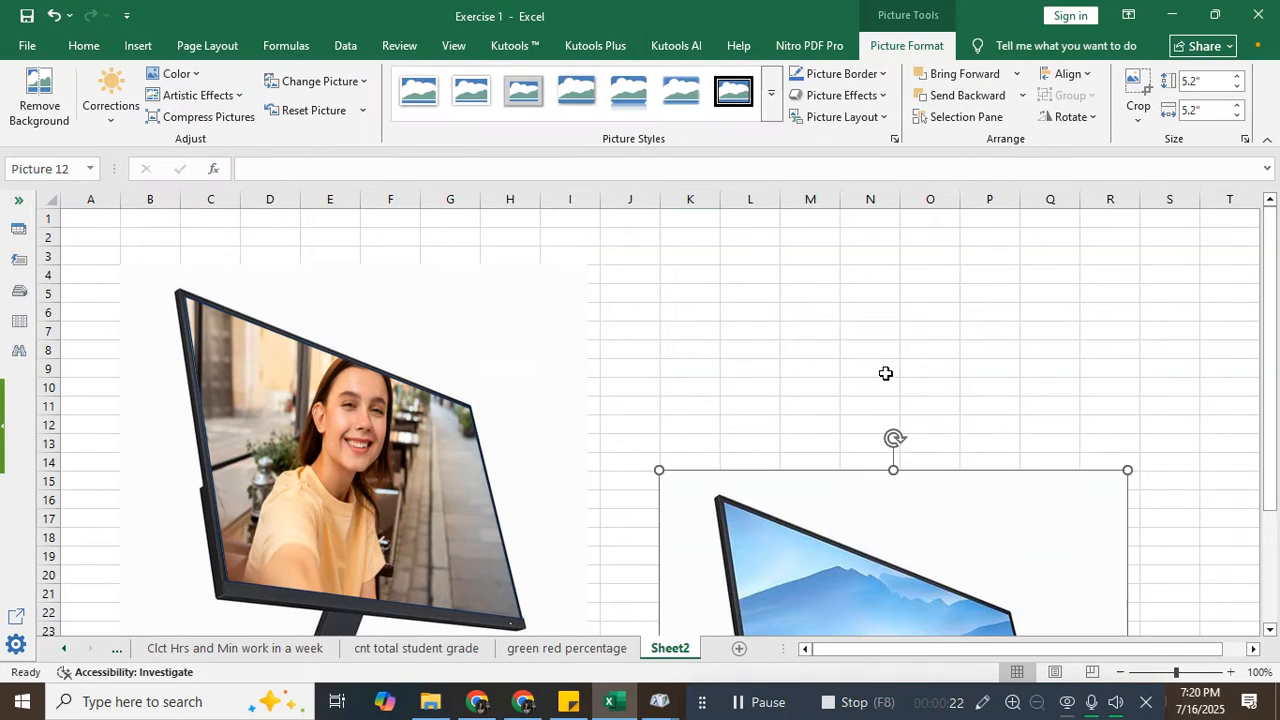
pyautogui.moveTo(897, 521); pyautogui.dragTo(874, 300)
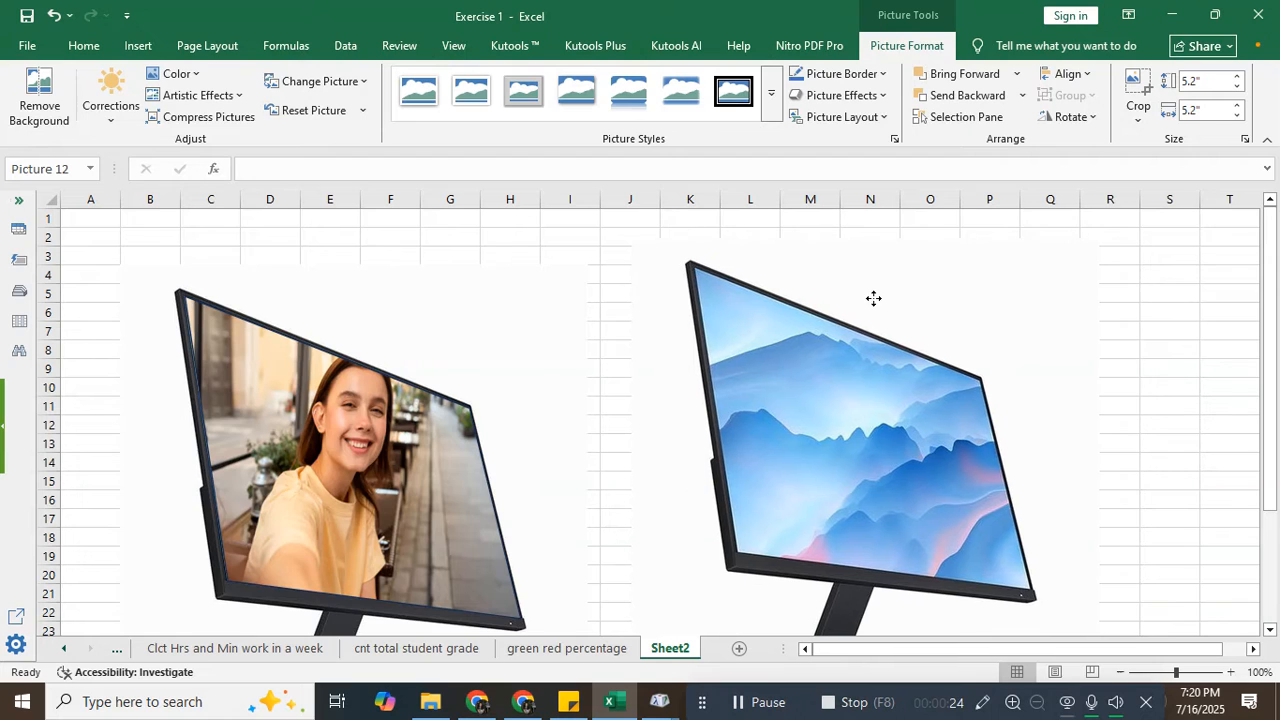
pyautogui.click(1158, 423)
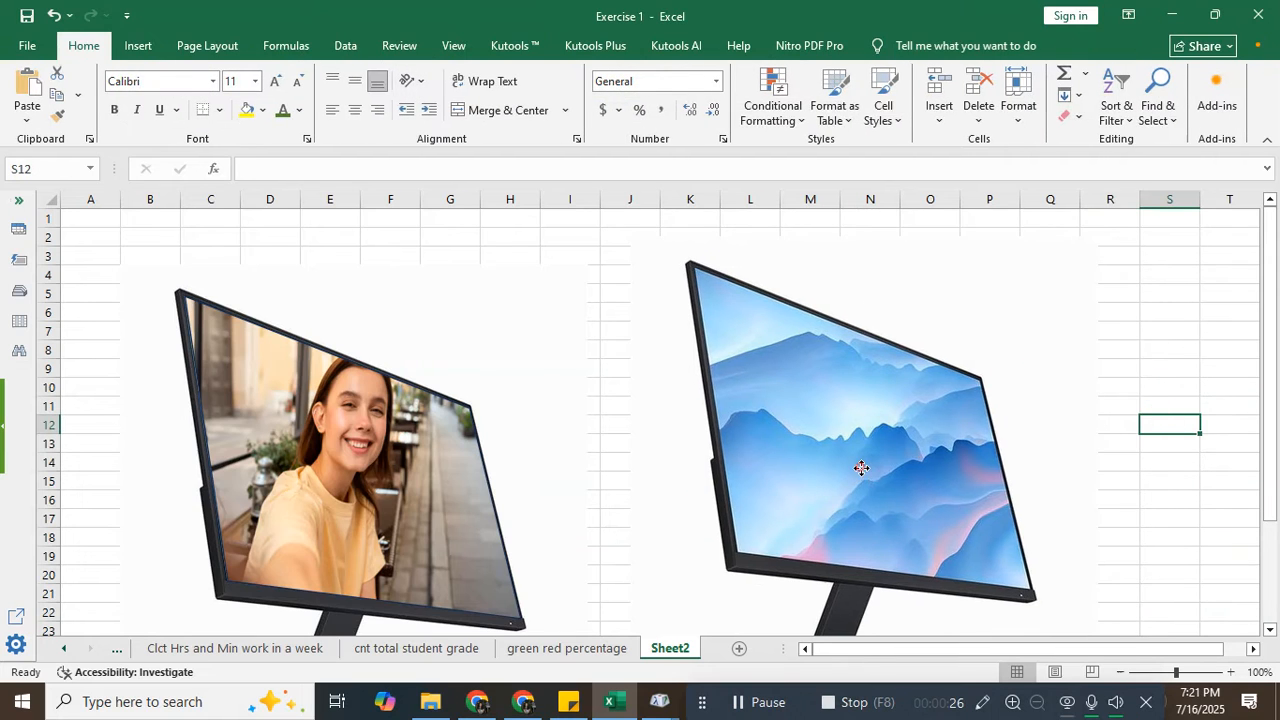
# - Insert the medium-shot-smiley-woman-taking-selfie-outside picture from the Downloads folder
pyautogui.click(860, 466)
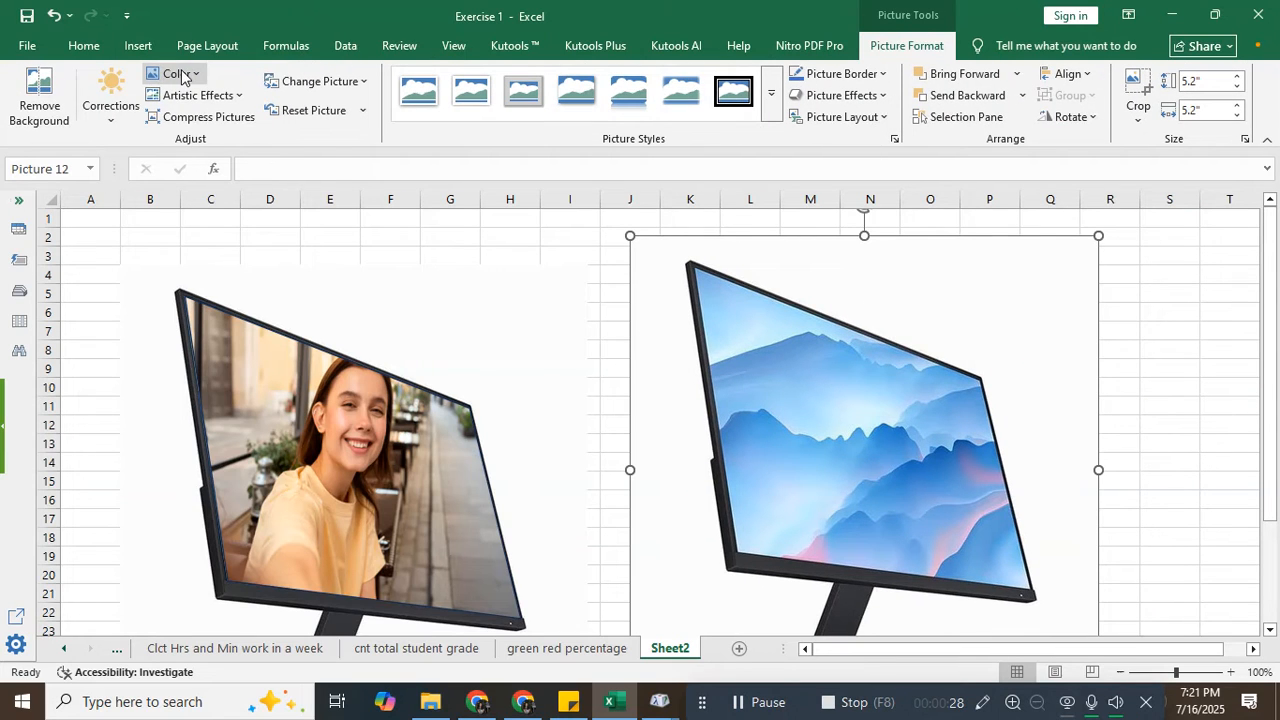
pyautogui.click(136, 46)
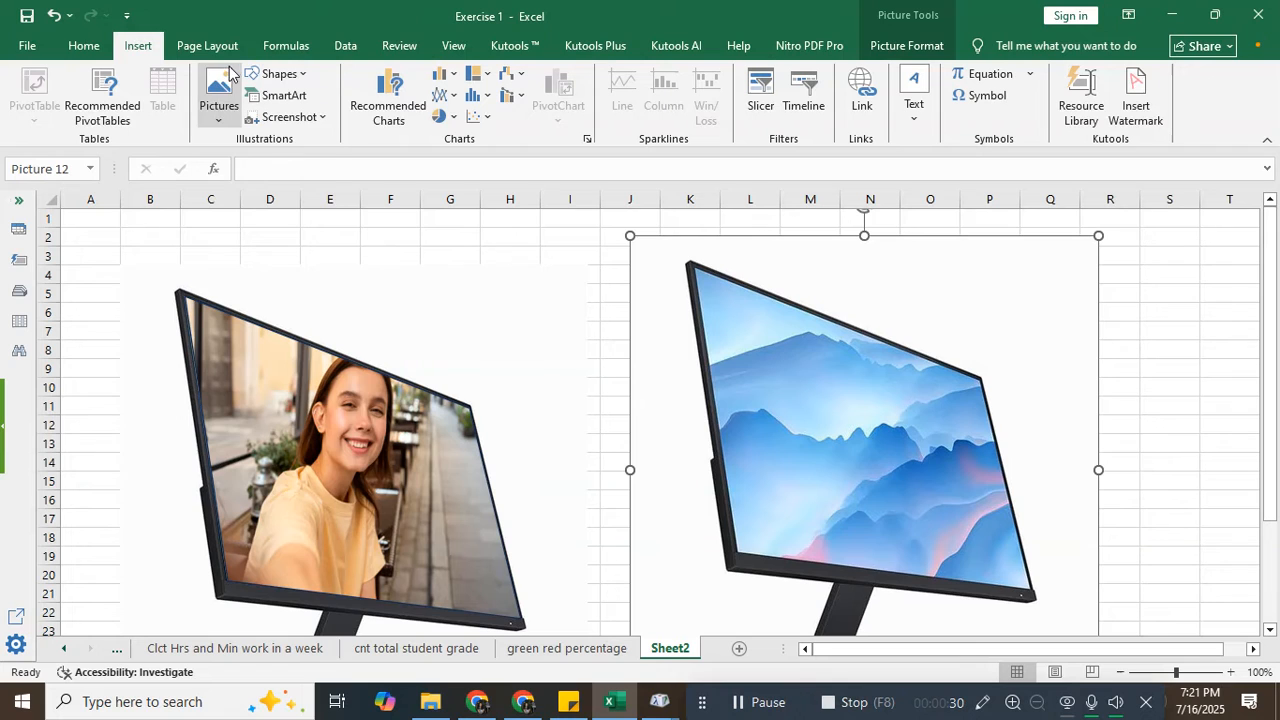
pyautogui.click(221, 90)
pyautogui.click(240, 162)
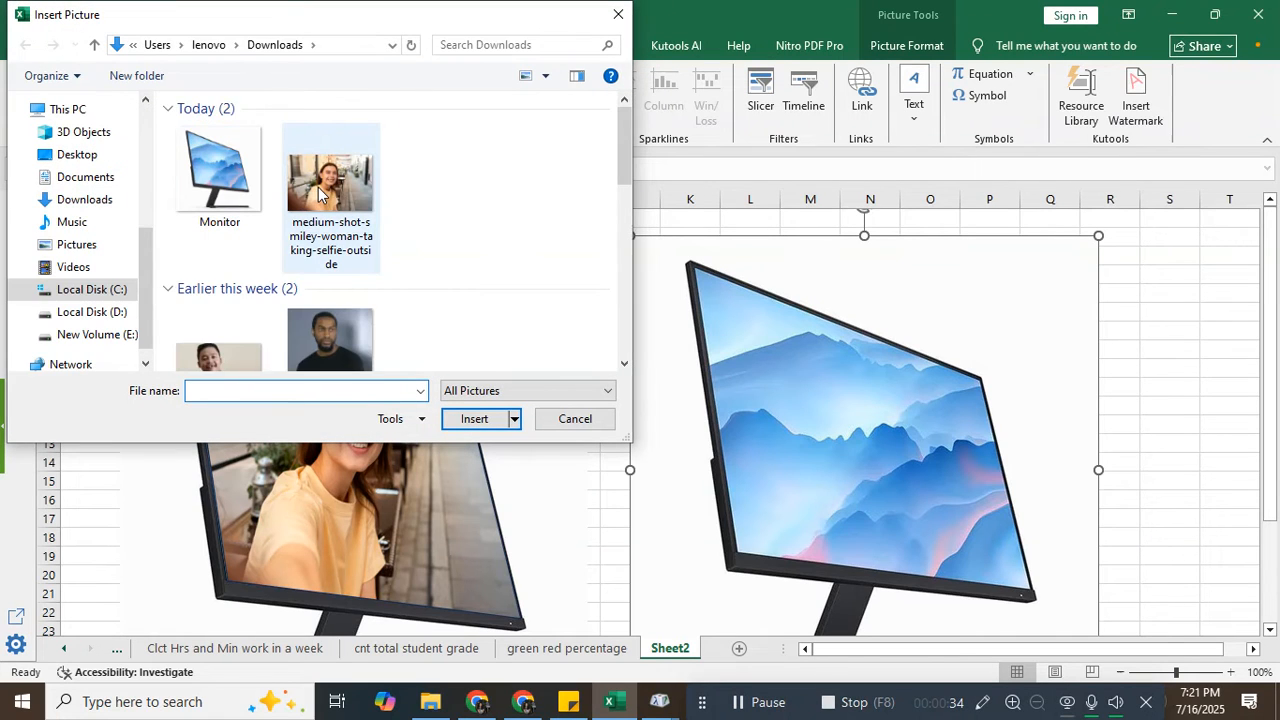
pyautogui.click(310, 197)
pyautogui.click(466, 420)
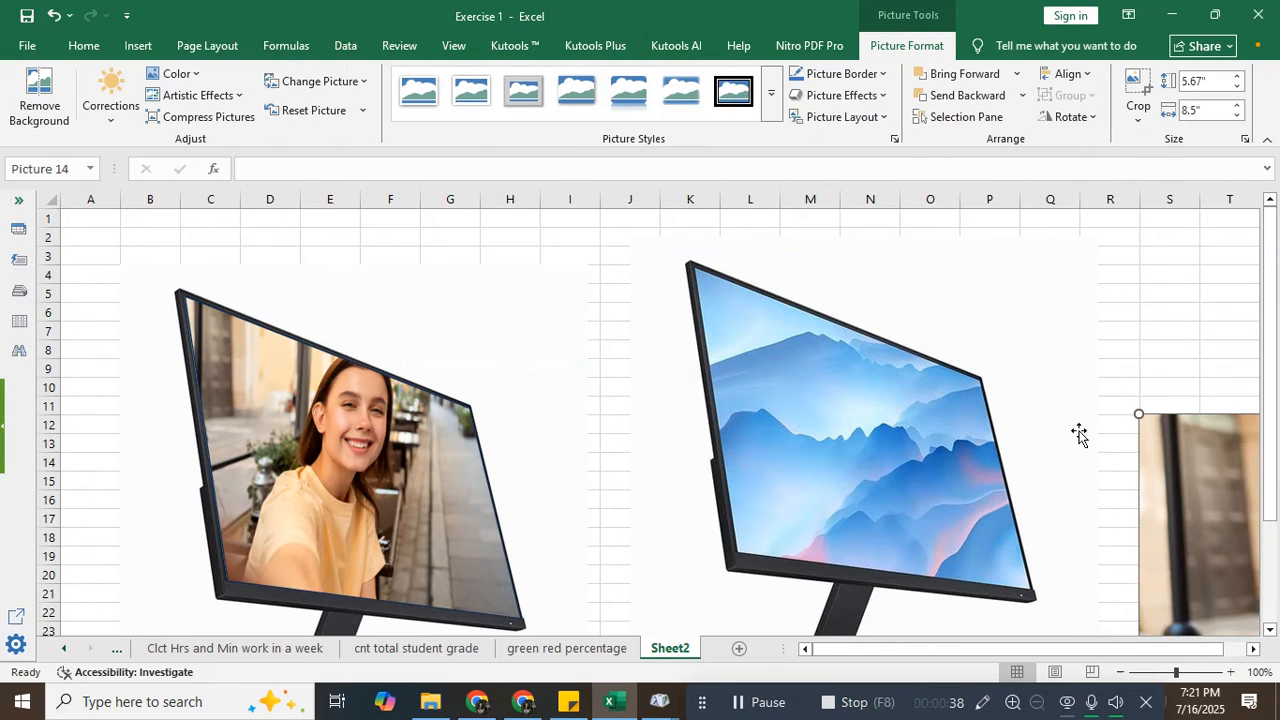
# - Try fitting the selfie photo over the new monitor's screen at about 3.32" high by 4.98" wide, and delete the photo
pyautogui.moveTo(1096, 464); pyautogui.dragTo(637, 303)
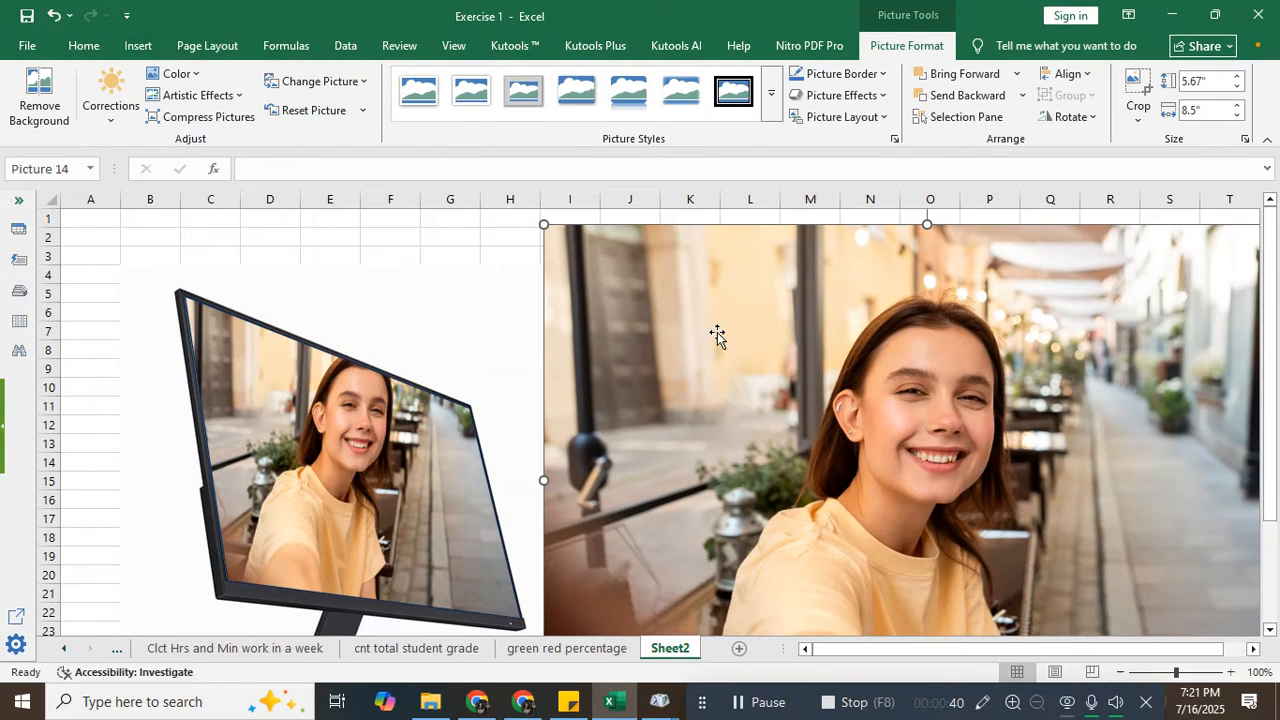
pyautogui.moveTo(543, 224); pyautogui.dragTo(722, 342)
pyautogui.moveTo(927, 431); pyautogui.dragTo(597, 353)
pyautogui.moveTo(981, 265); pyautogui.dragTo(890, 323)
pyautogui.moveTo(832, 554); pyautogui.dragTo(1040, 487)
pyautogui.moveTo(1097, 590); pyautogui.dragTo(1050, 563)
pyautogui.moveTo(924, 384); pyautogui.dragTo(958, 418)
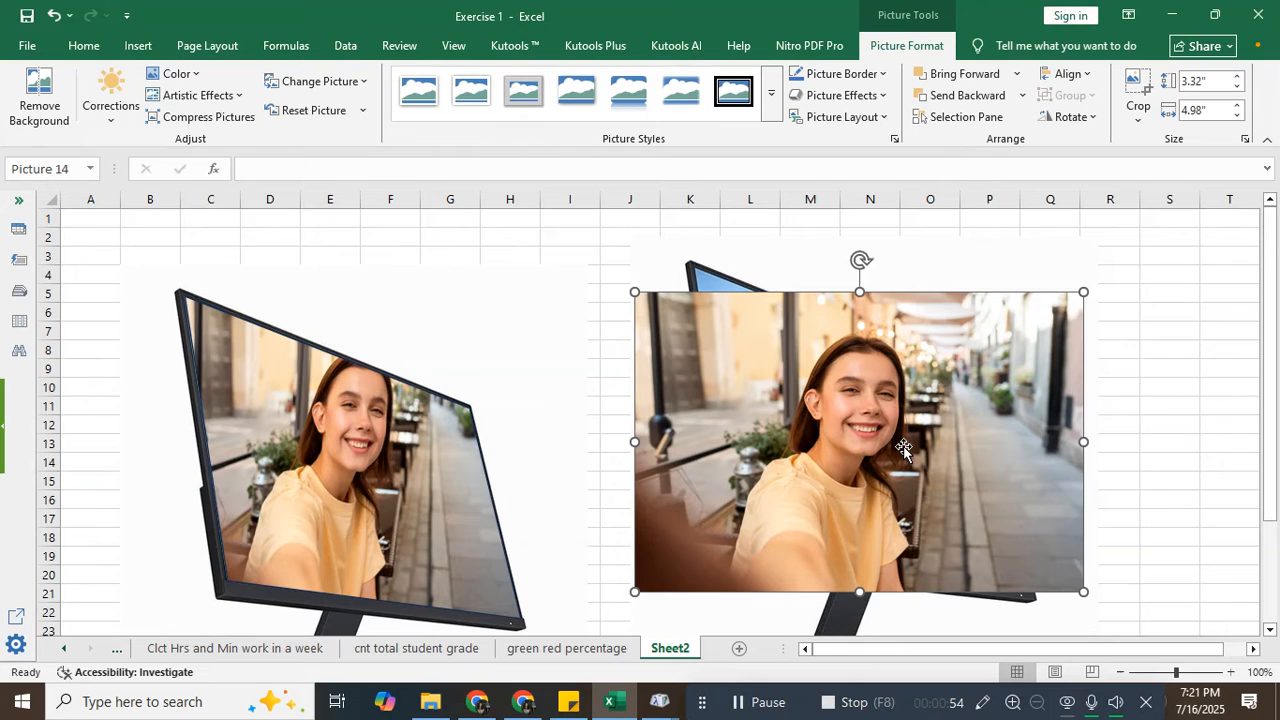
pyautogui.press('Delete')
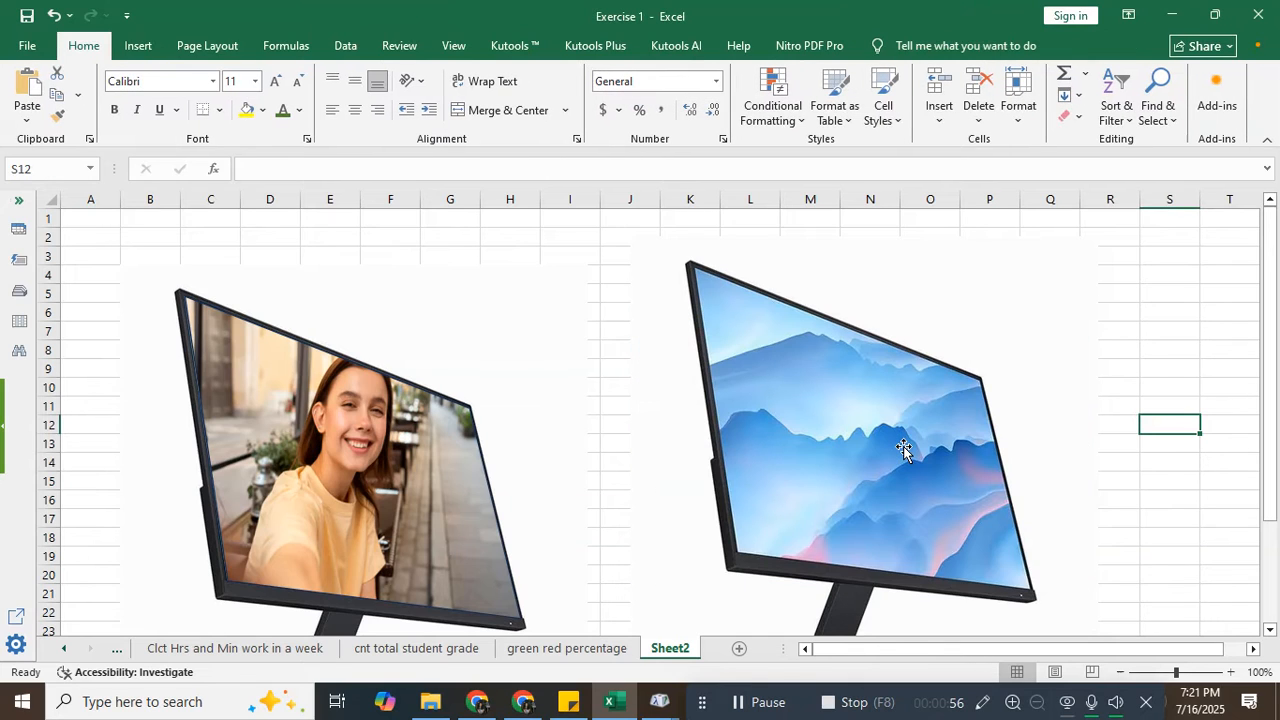
# - Draw a rectangle about 2.53" high and 2.76" wide over the new monitor's screen
pyautogui.click(811, 394)
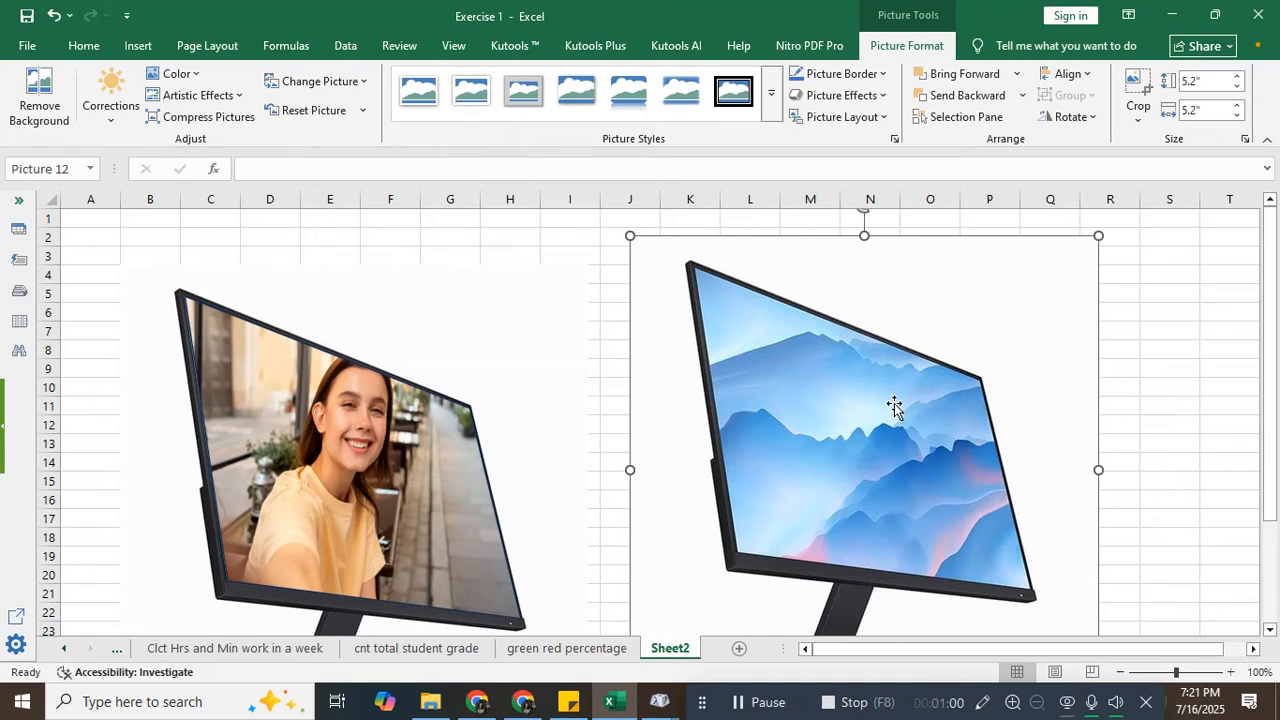
pyautogui.click(145, 48)
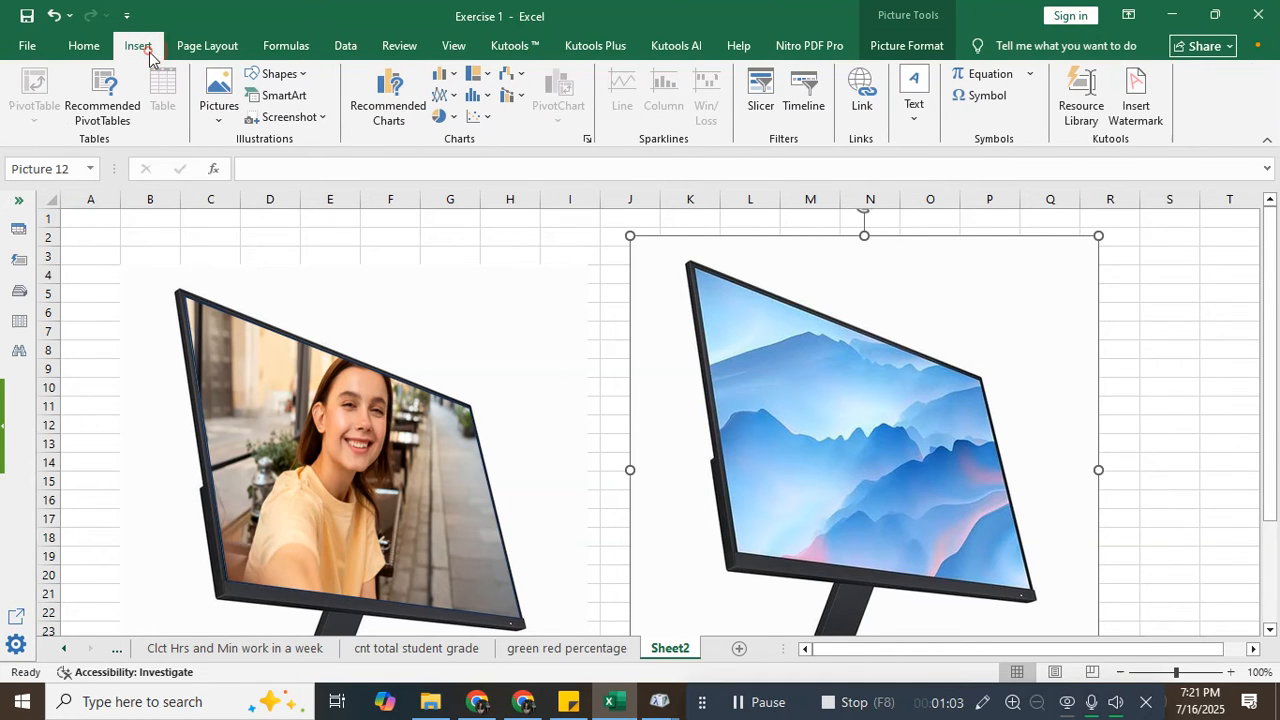
pyautogui.click(278, 75)
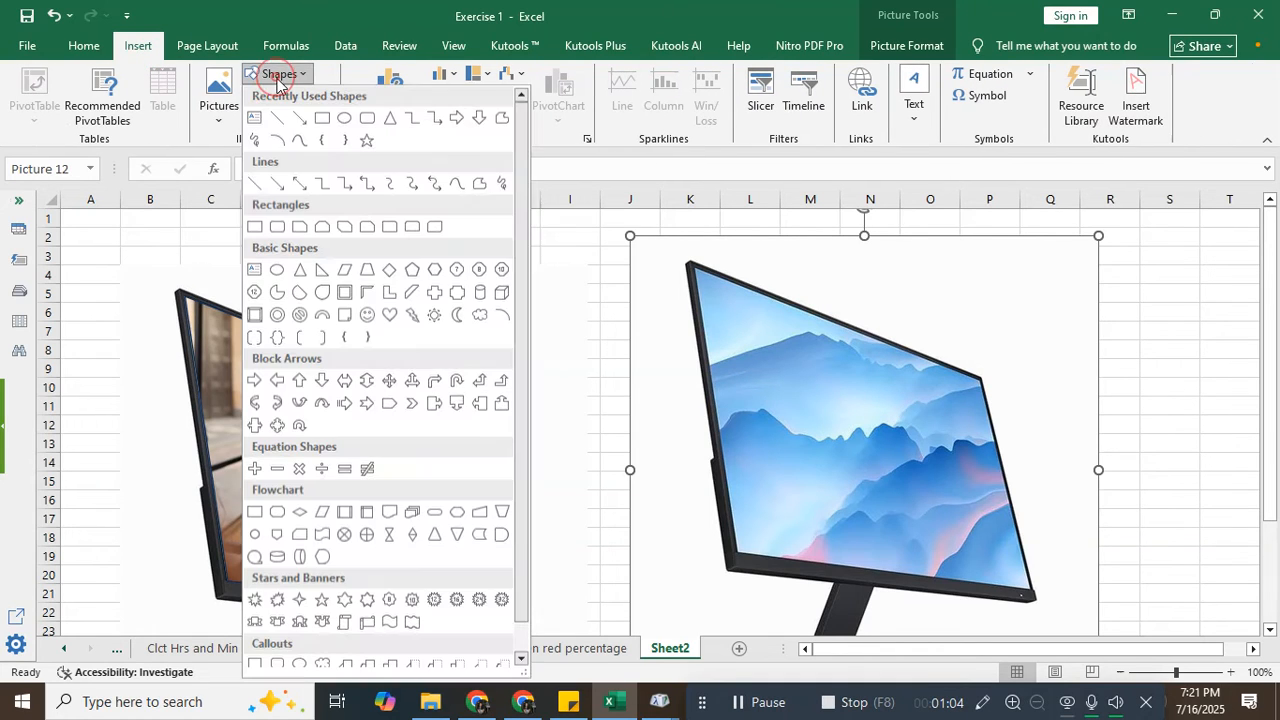
pyautogui.click(322, 119)
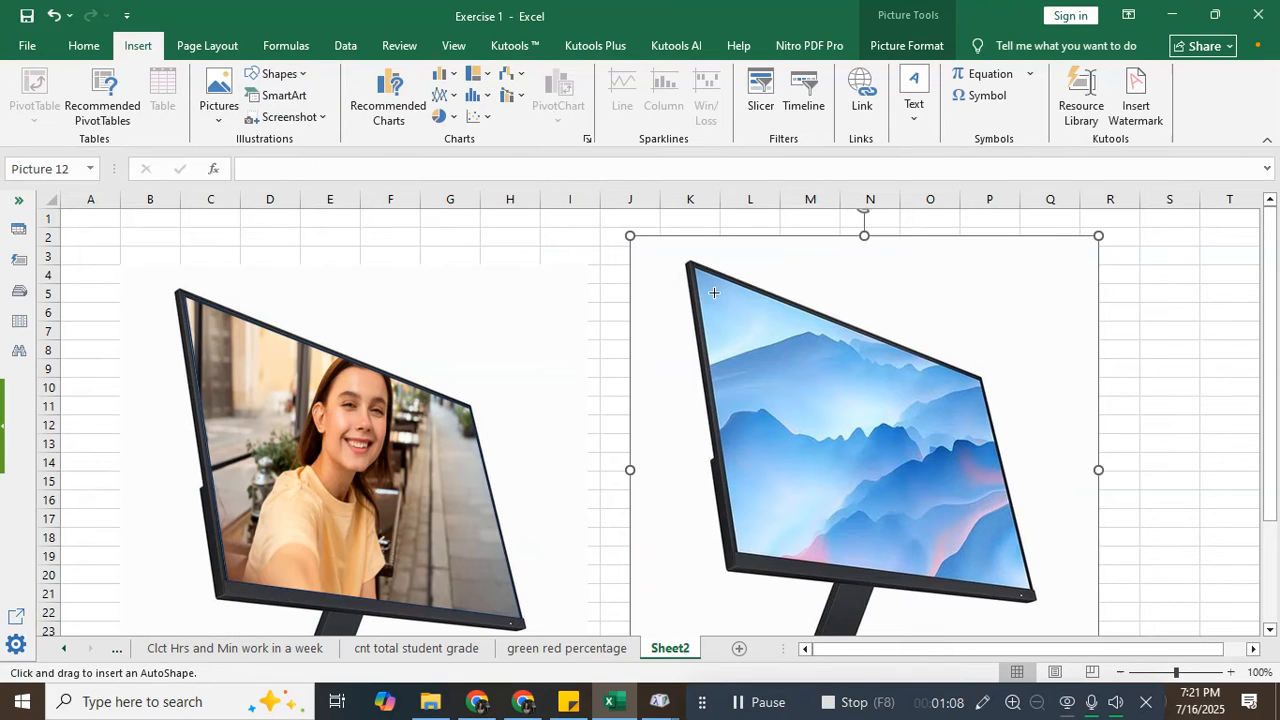
pyautogui.click(695, 268)
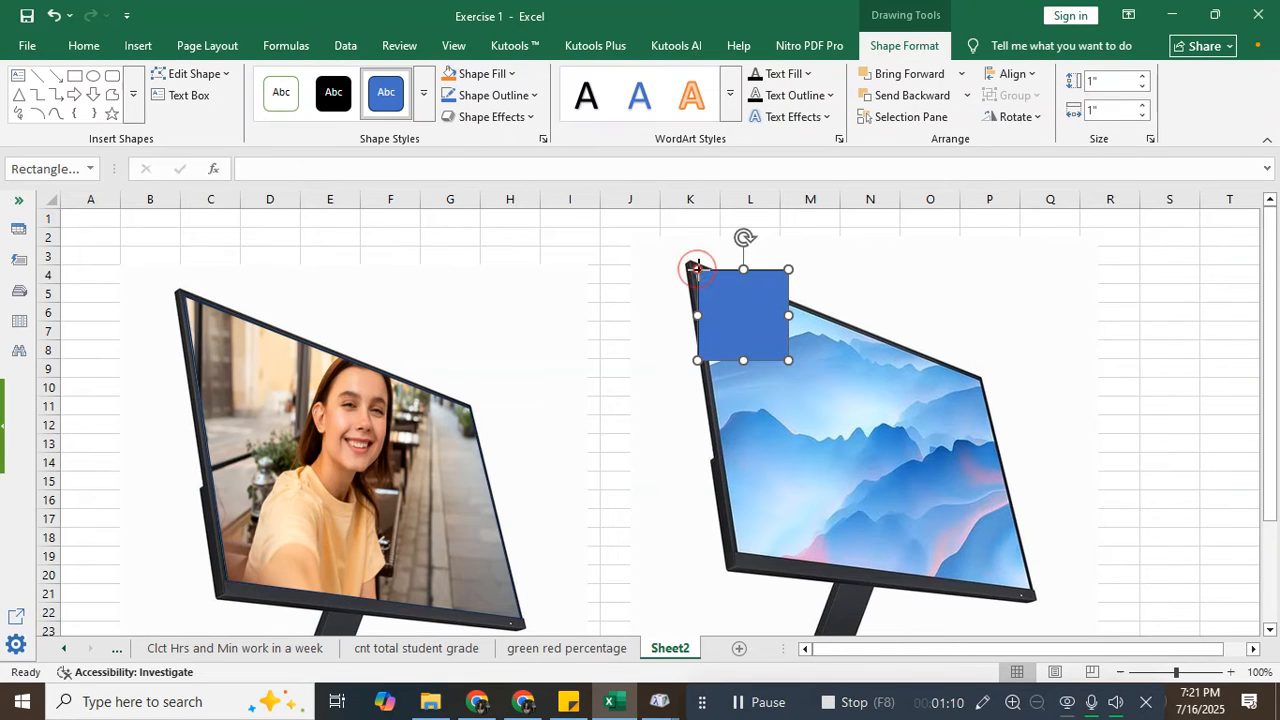
pyautogui.moveTo(772, 336)
pyautogui.mouseDown()
pyautogui.moveTo(800, 350)
pyautogui.moveTo(866, 438)
pyautogui.moveTo(963, 510)
pyautogui.mouseUp()
pyautogui.moveTo(864, 376); pyautogui.dragTo(893, 383)
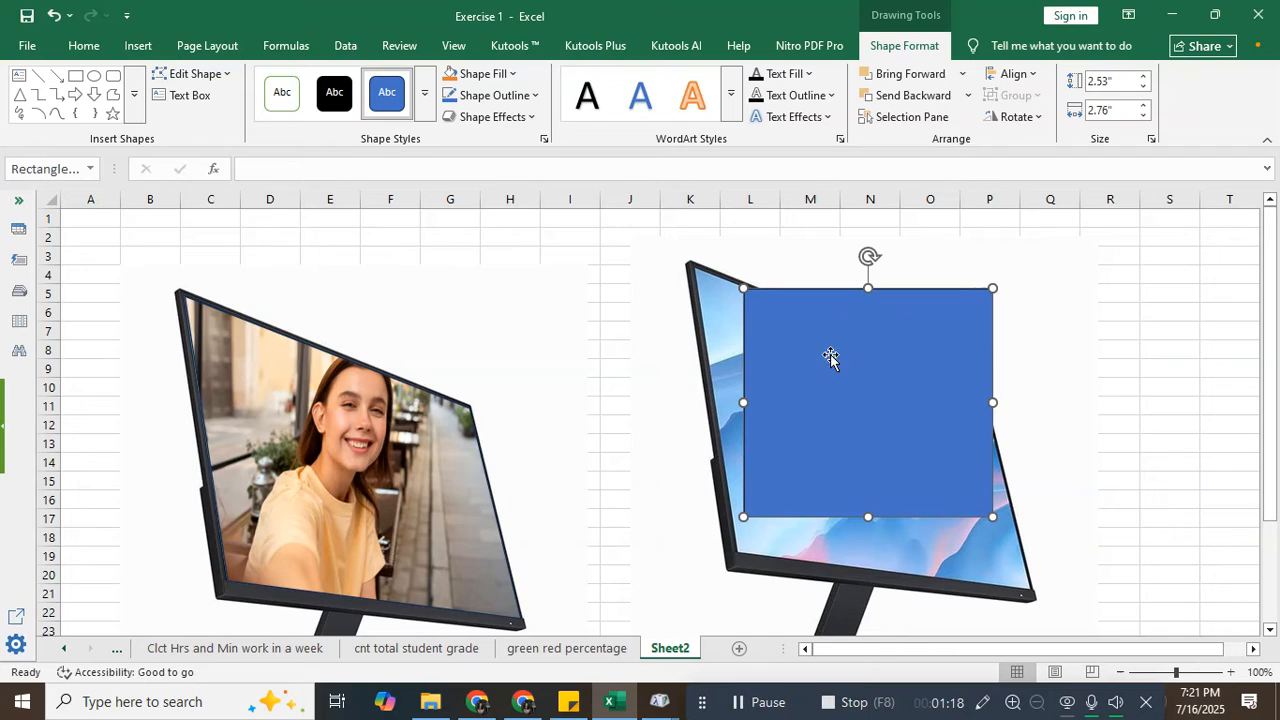
# - Edit the rectangle's points so its four corners match the corners of the slanted monitor screen
pyautogui.rightClick(826, 332)
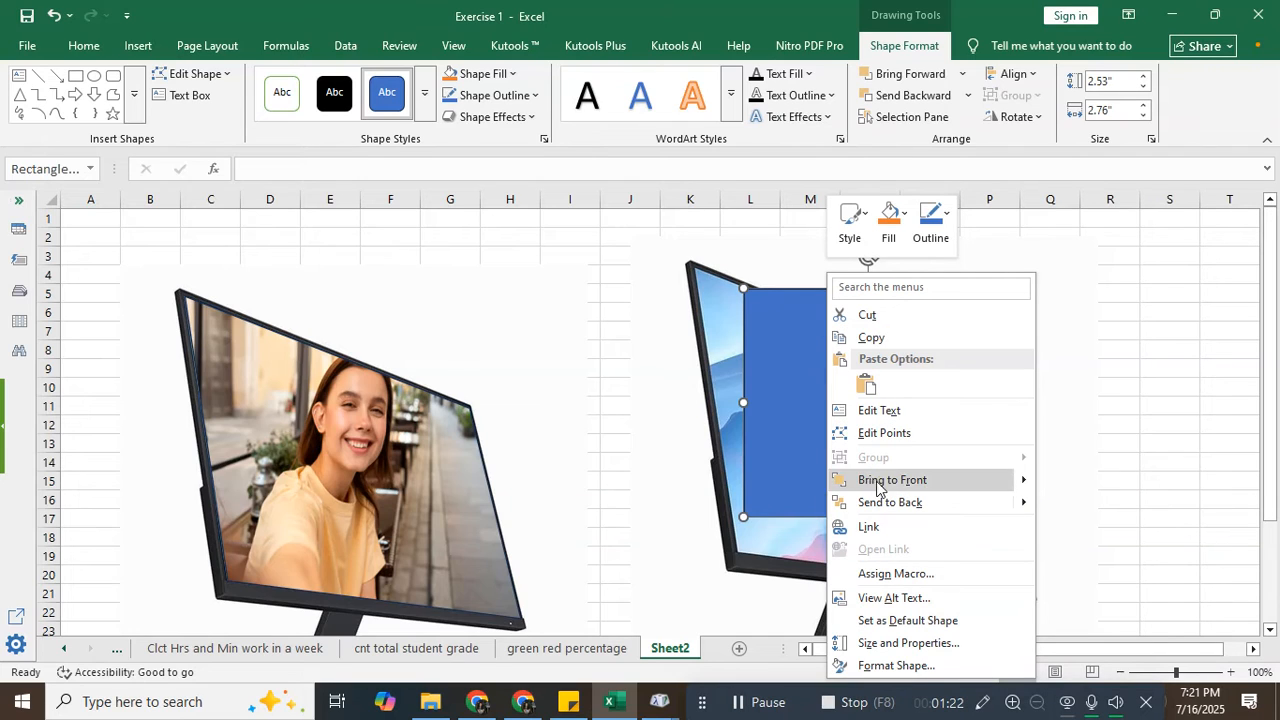
pyautogui.click(882, 438)
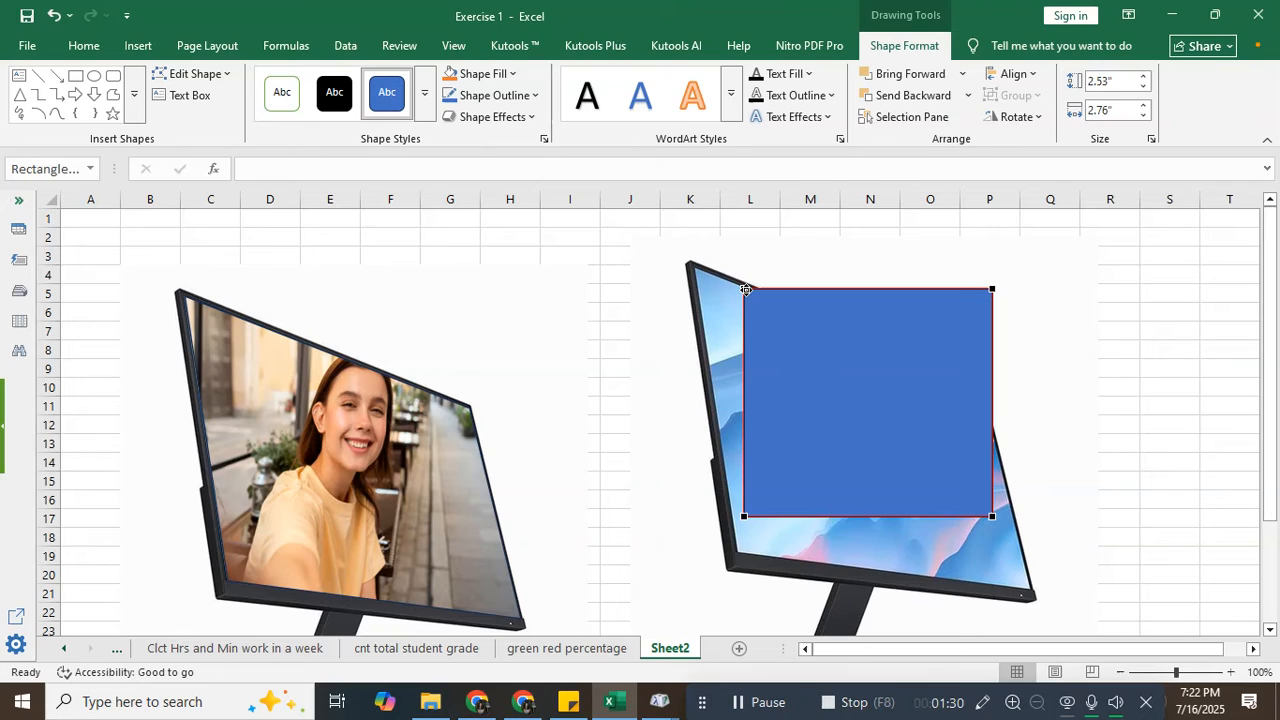
pyautogui.moveTo(745, 289); pyautogui.dragTo(697, 269)
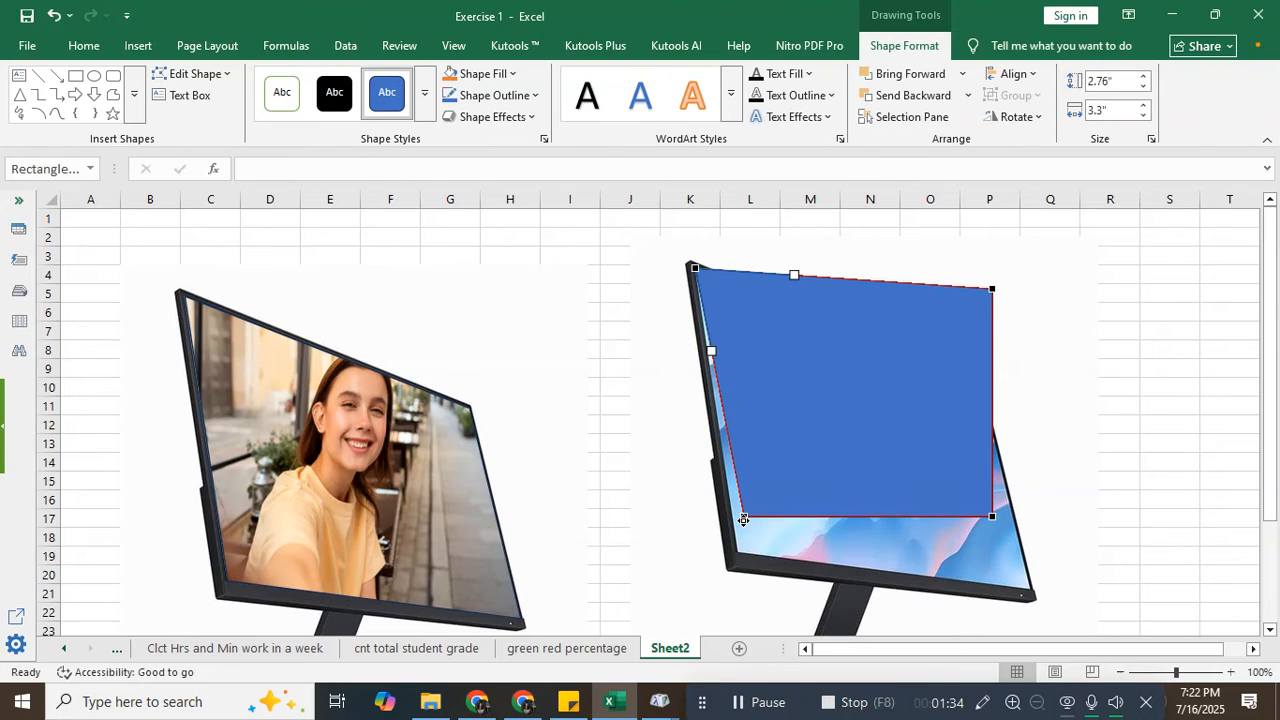
pyautogui.moveTo(743, 519); pyautogui.dragTo(738, 553)
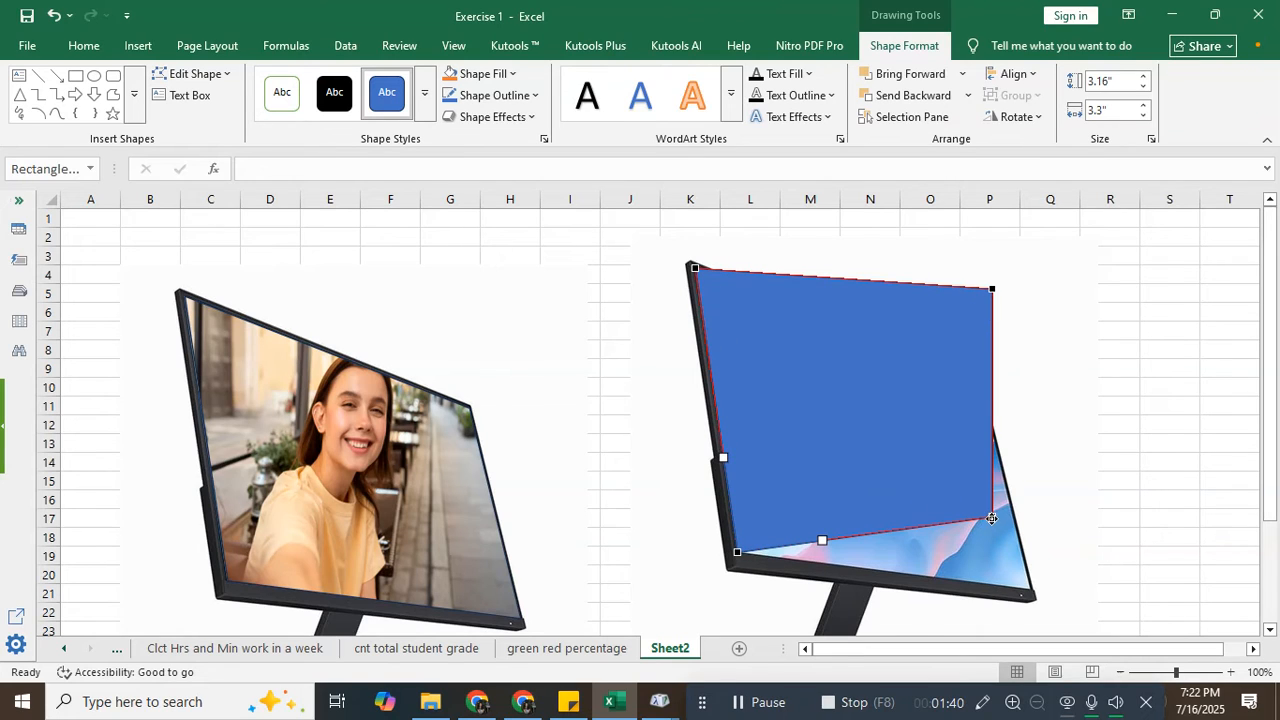
pyautogui.moveTo(991, 518); pyautogui.dragTo(1028, 589)
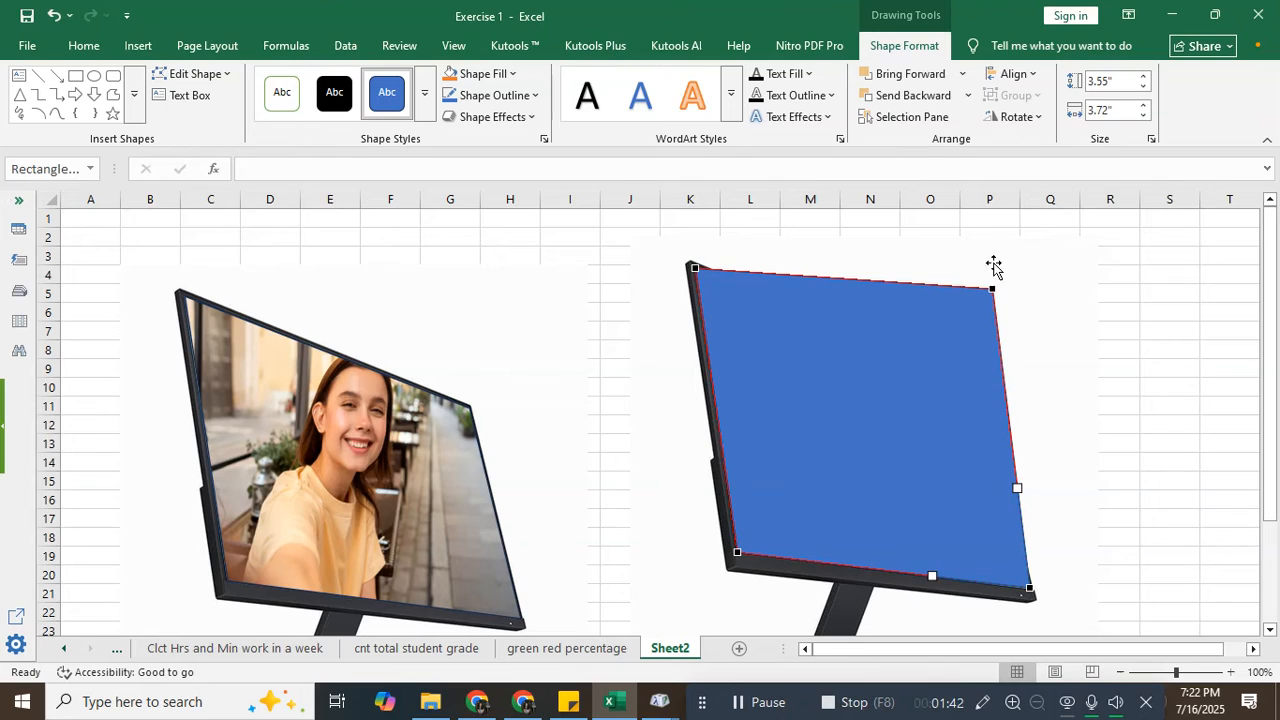
pyautogui.moveTo(991, 290); pyautogui.dragTo(977, 381)
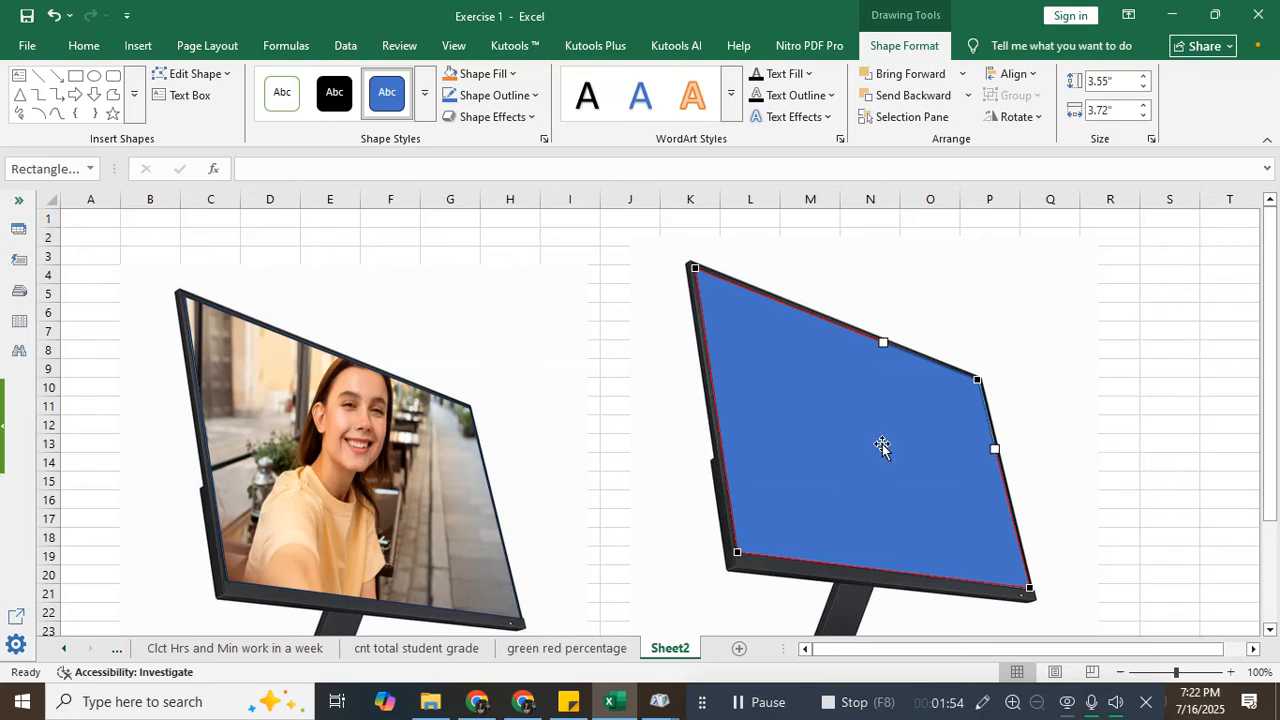
pyautogui.click(1045, 415)
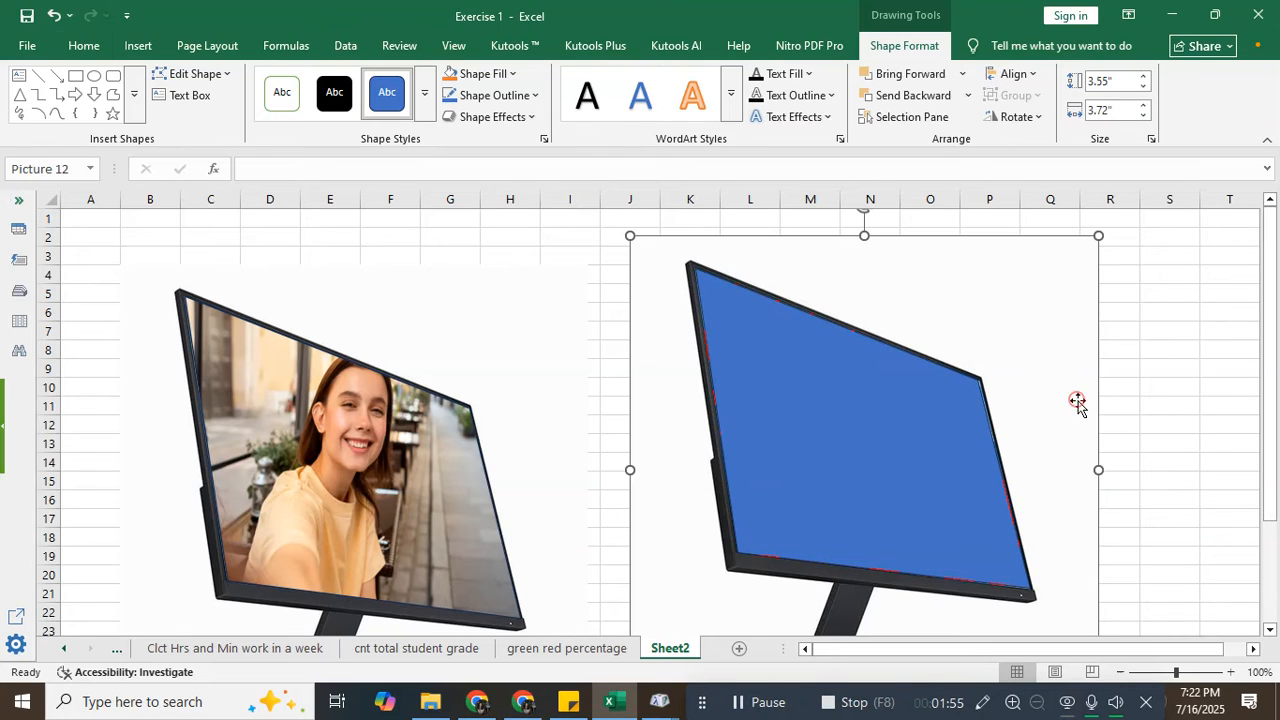
# - Change the reshaped rectangle's fill to a picture or texture fill
pyautogui.click(953, 447)
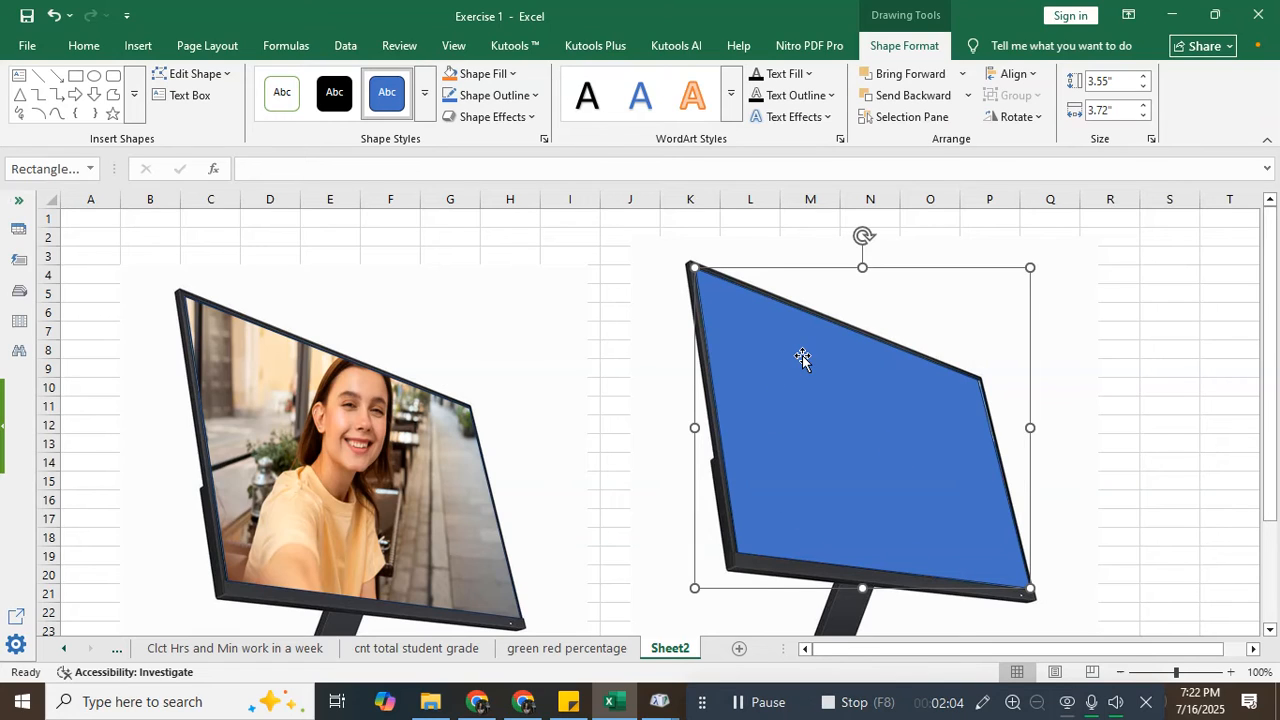
pyautogui.rightClick(747, 317)
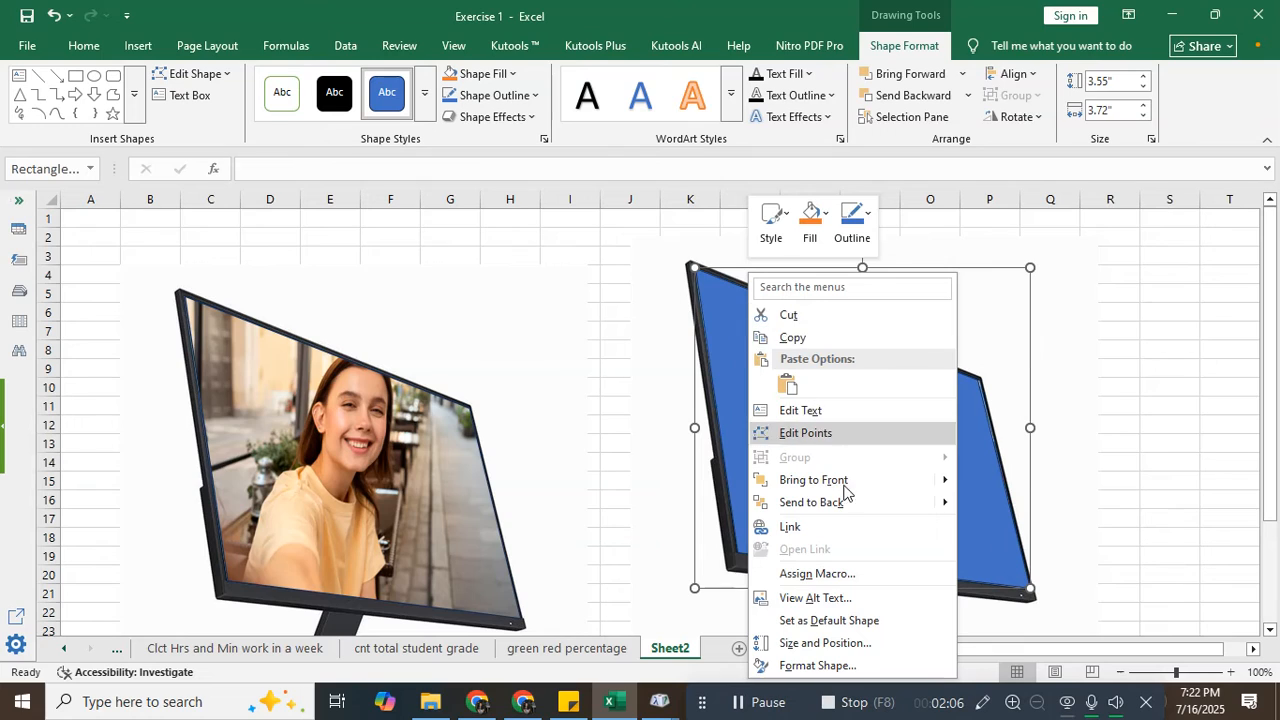
pyautogui.click(818, 648)
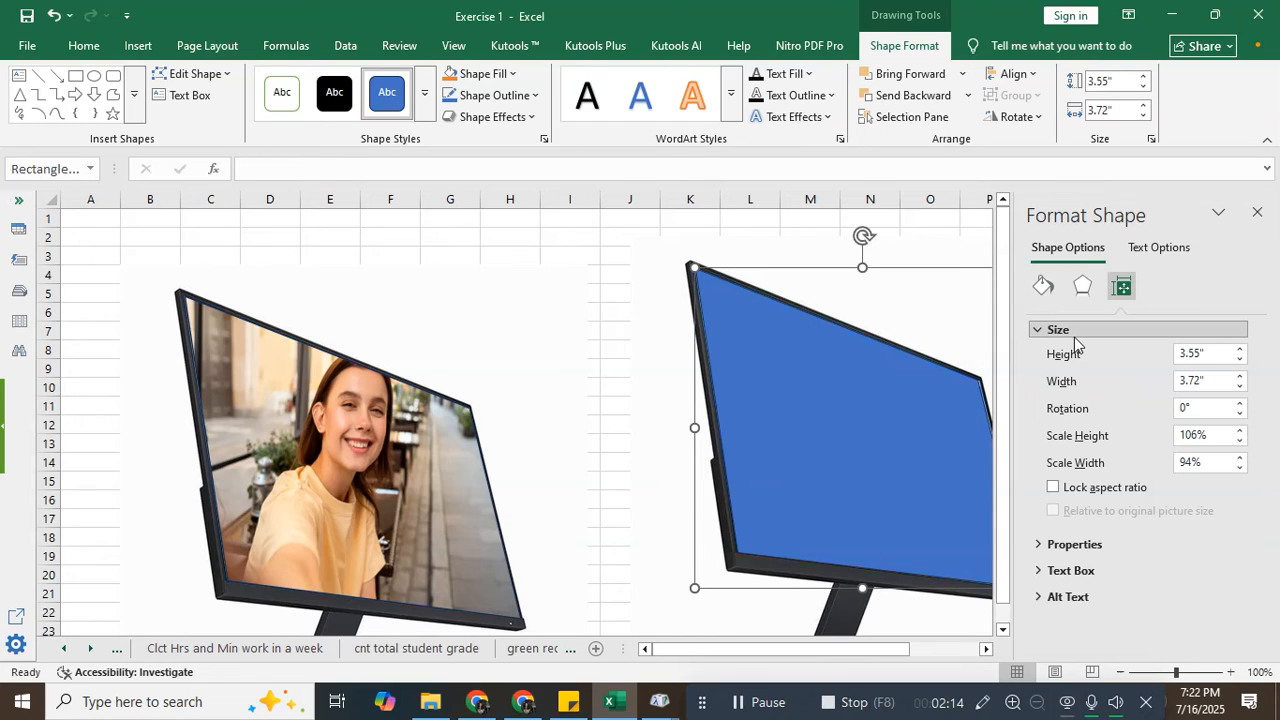
pyautogui.click(1045, 288)
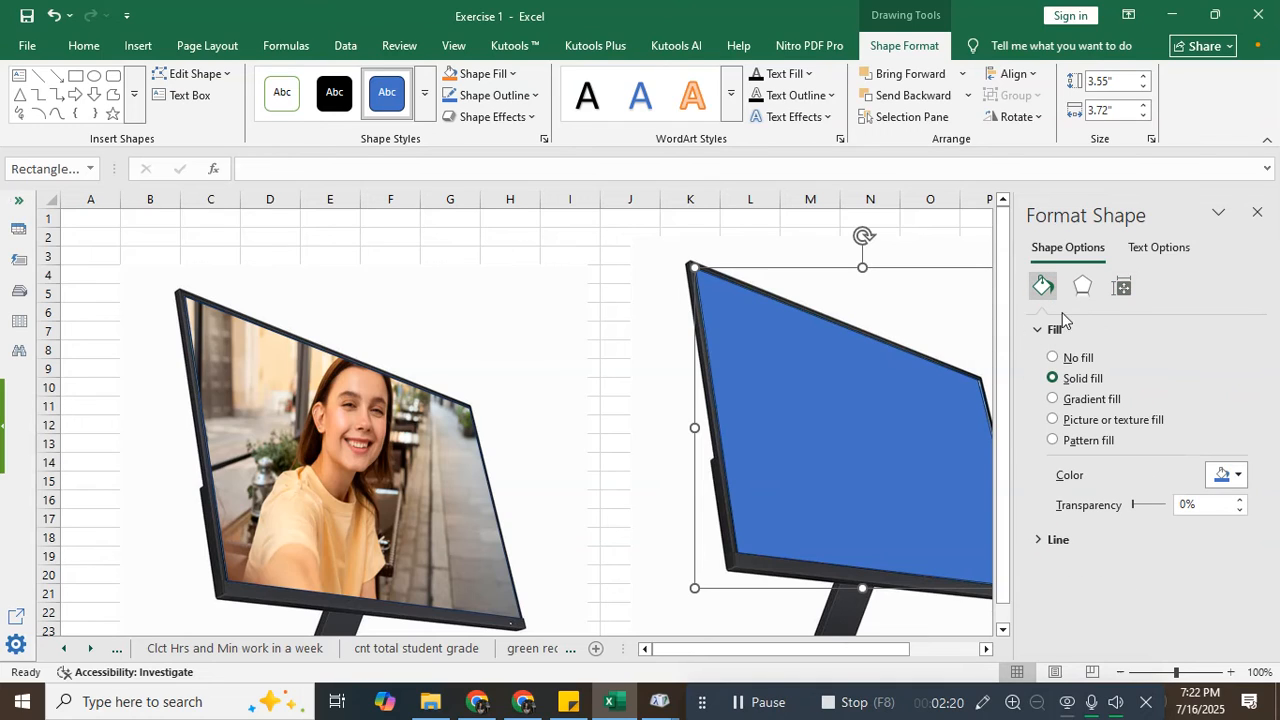
pyautogui.click(1057, 424)
pyautogui.scroll(-2, 1116, 330)
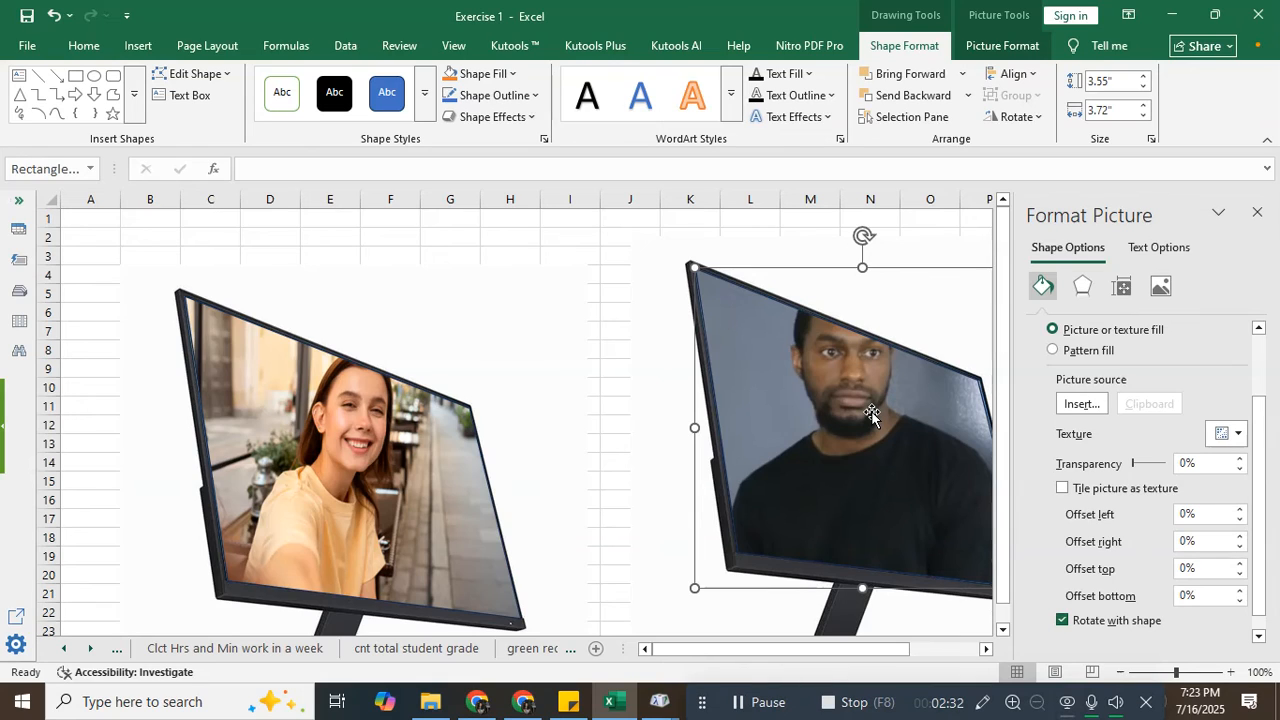
pyautogui.scroll(1, 1128, 421)
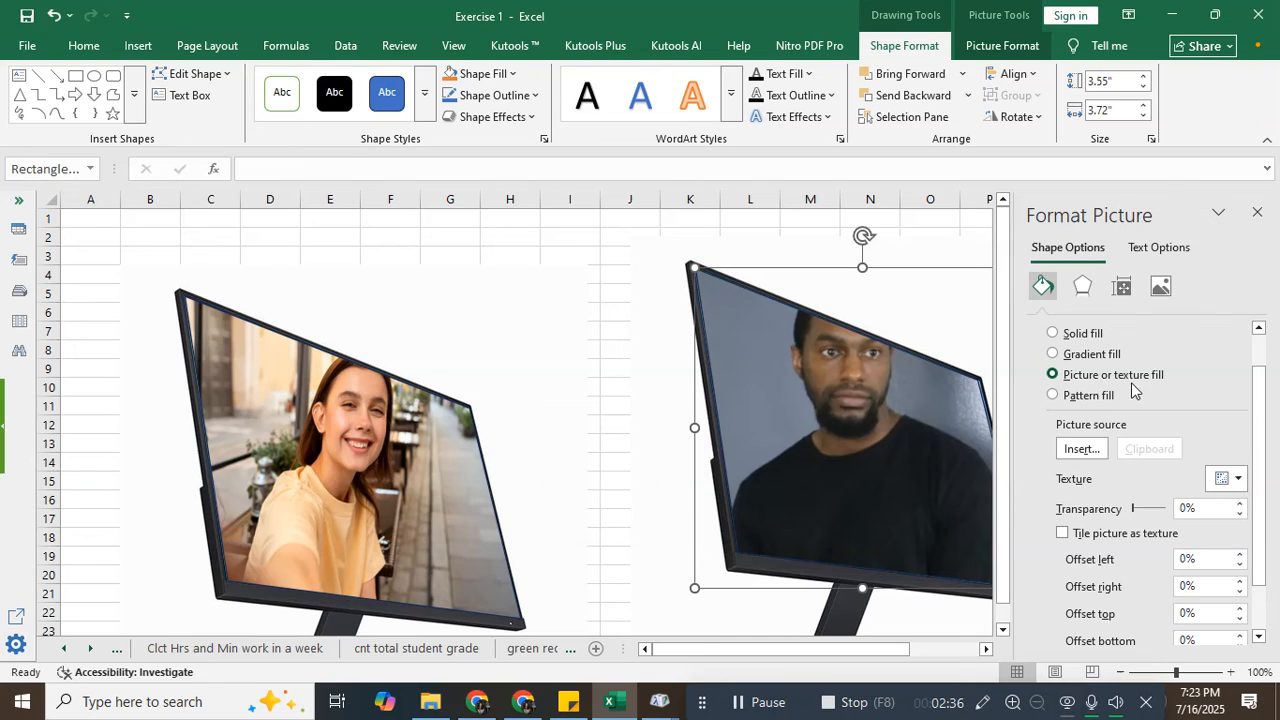
# - Set the Matty Healy picture from the Downloads folder as the shape's fill and close the formatting pane
pyautogui.click(1085, 451)
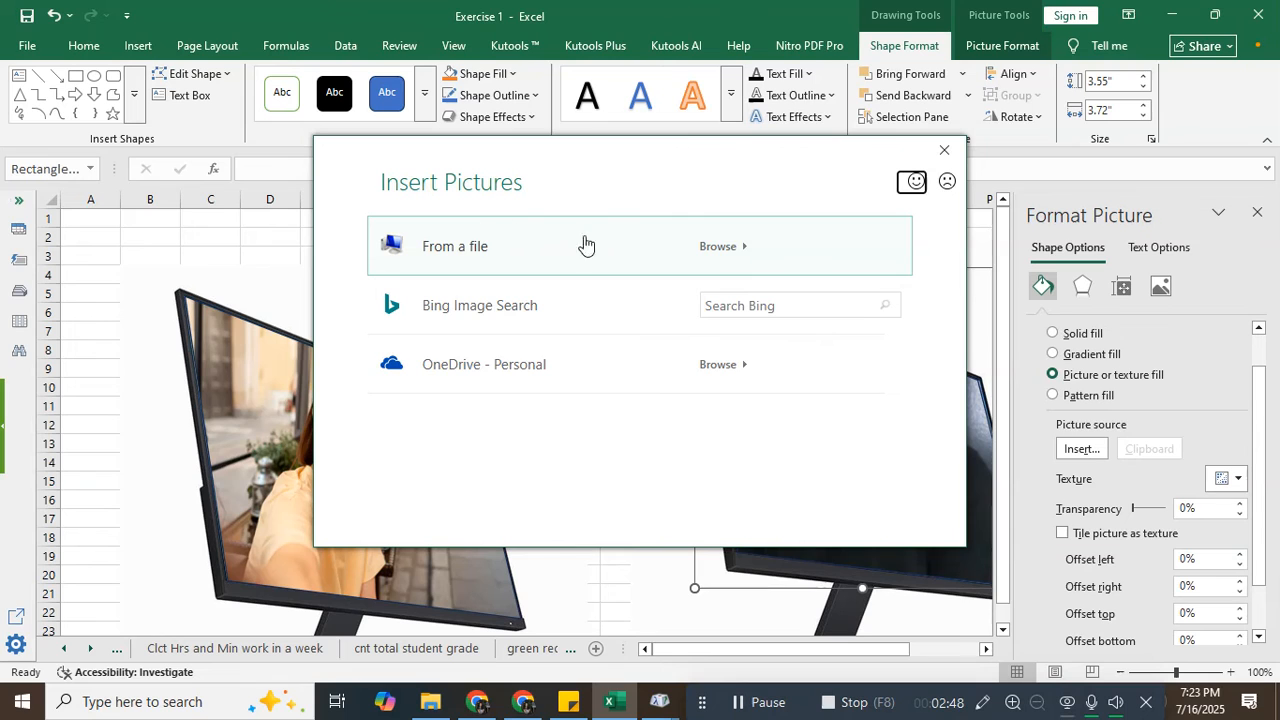
pyautogui.click(736, 248)
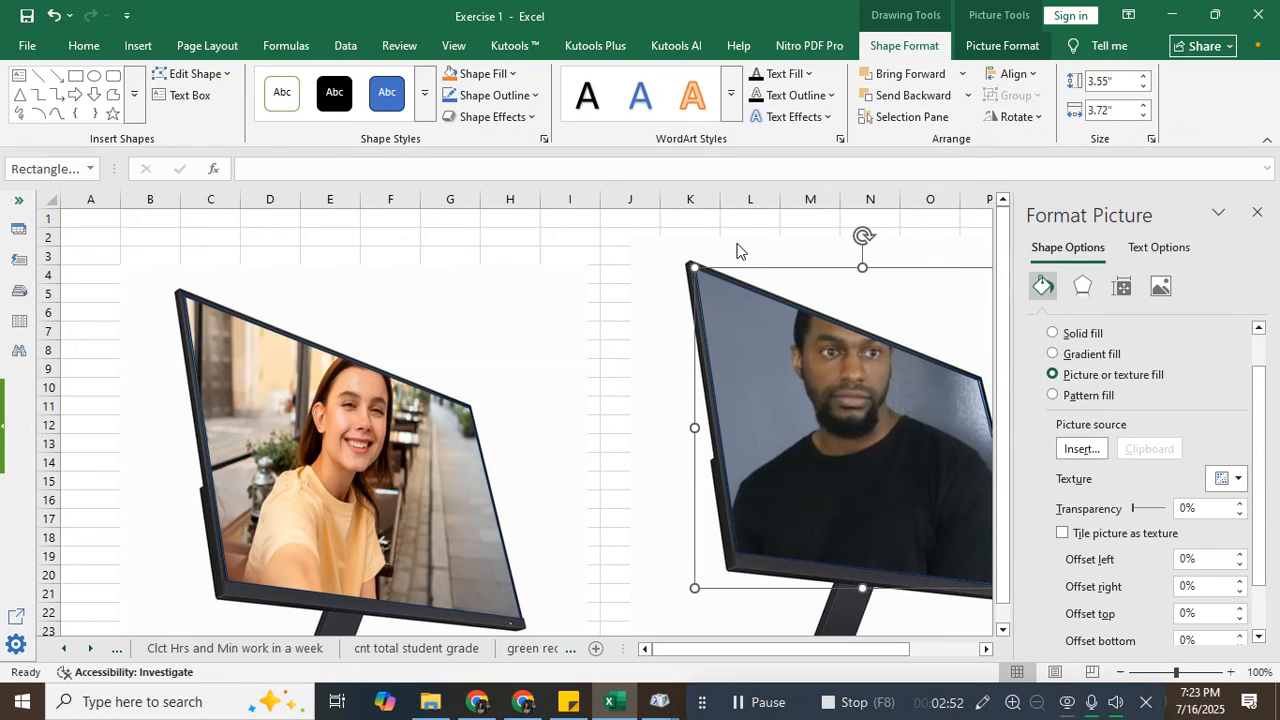
pyautogui.scroll(-6, 400, 200)
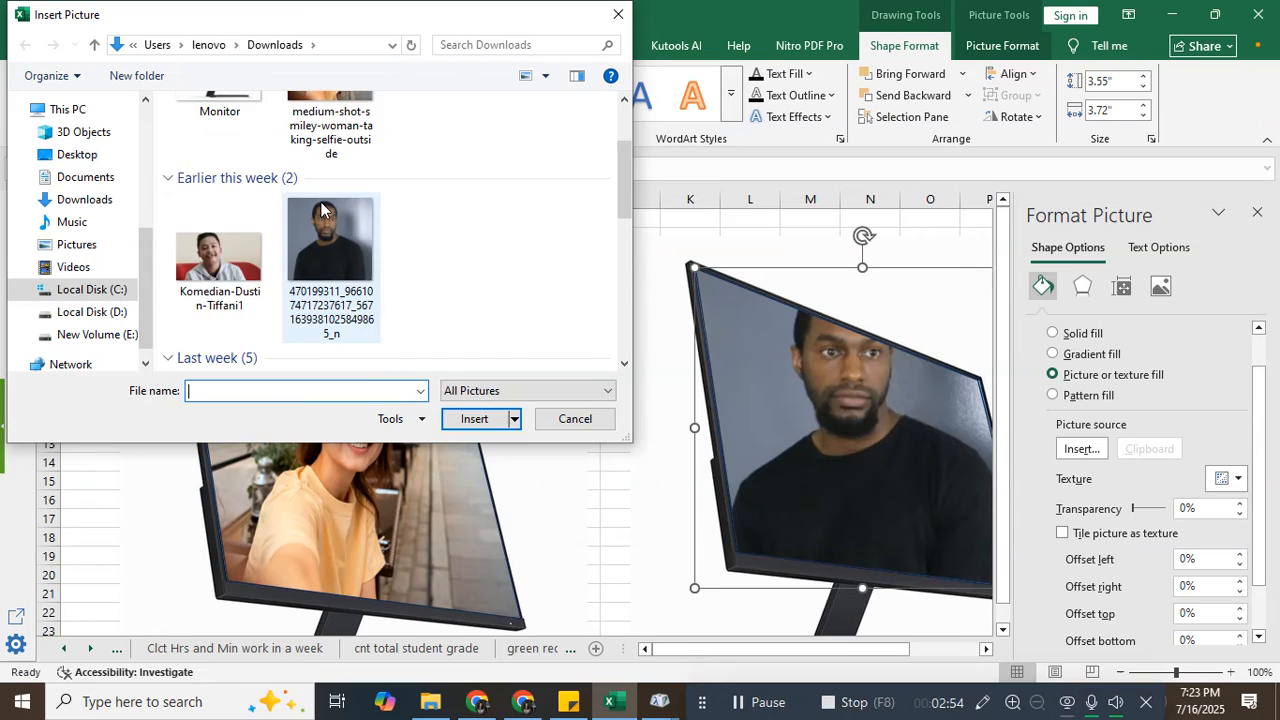
pyautogui.scroll(2, 336, 233)
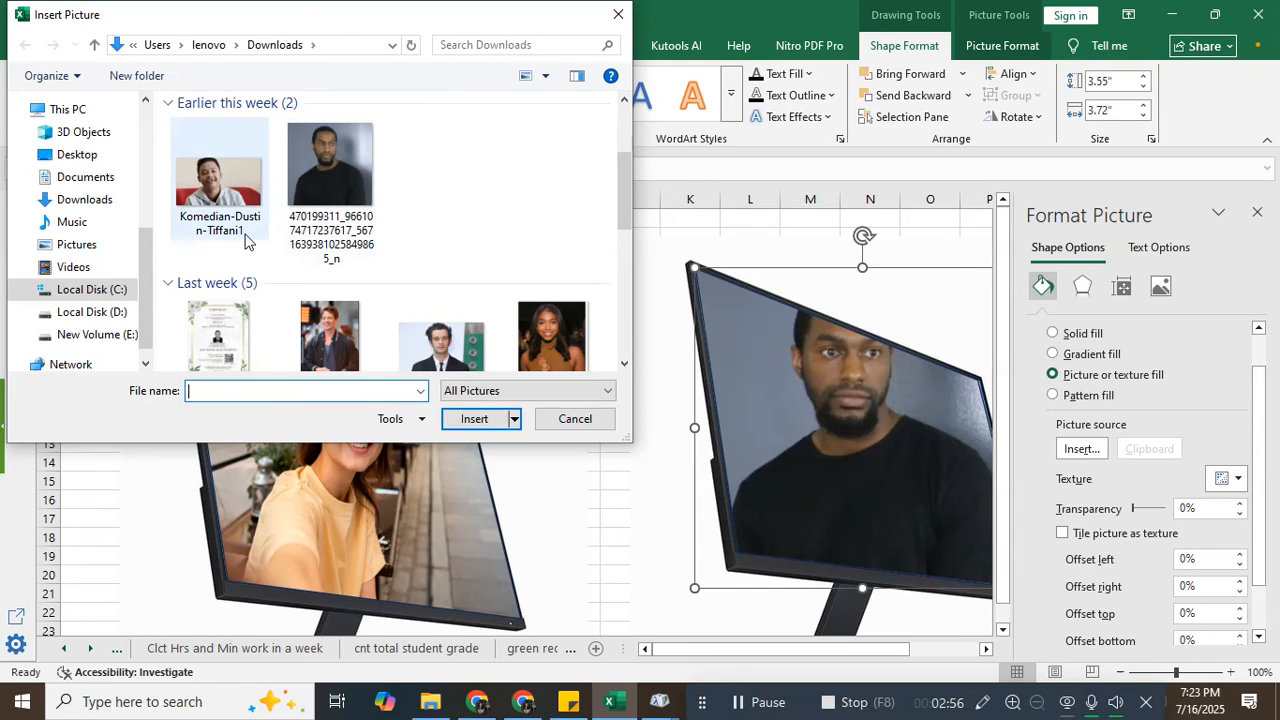
pyautogui.click(432, 342)
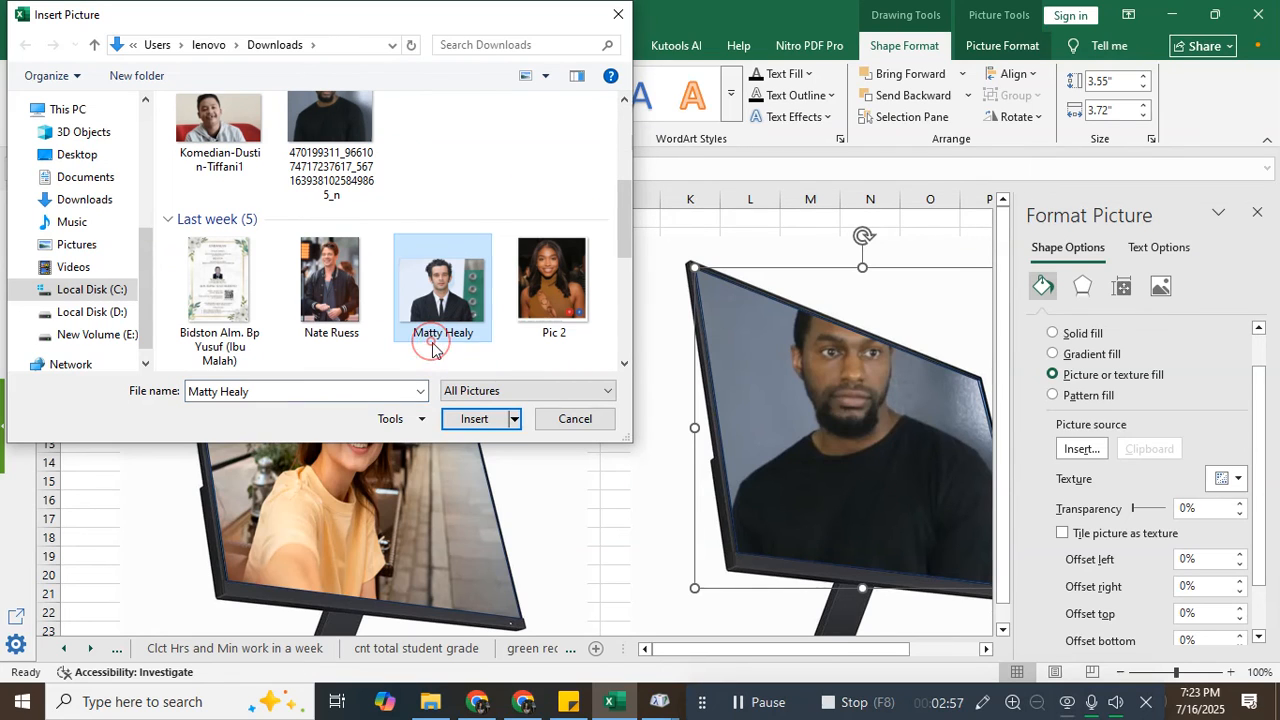
pyautogui.click(462, 419)
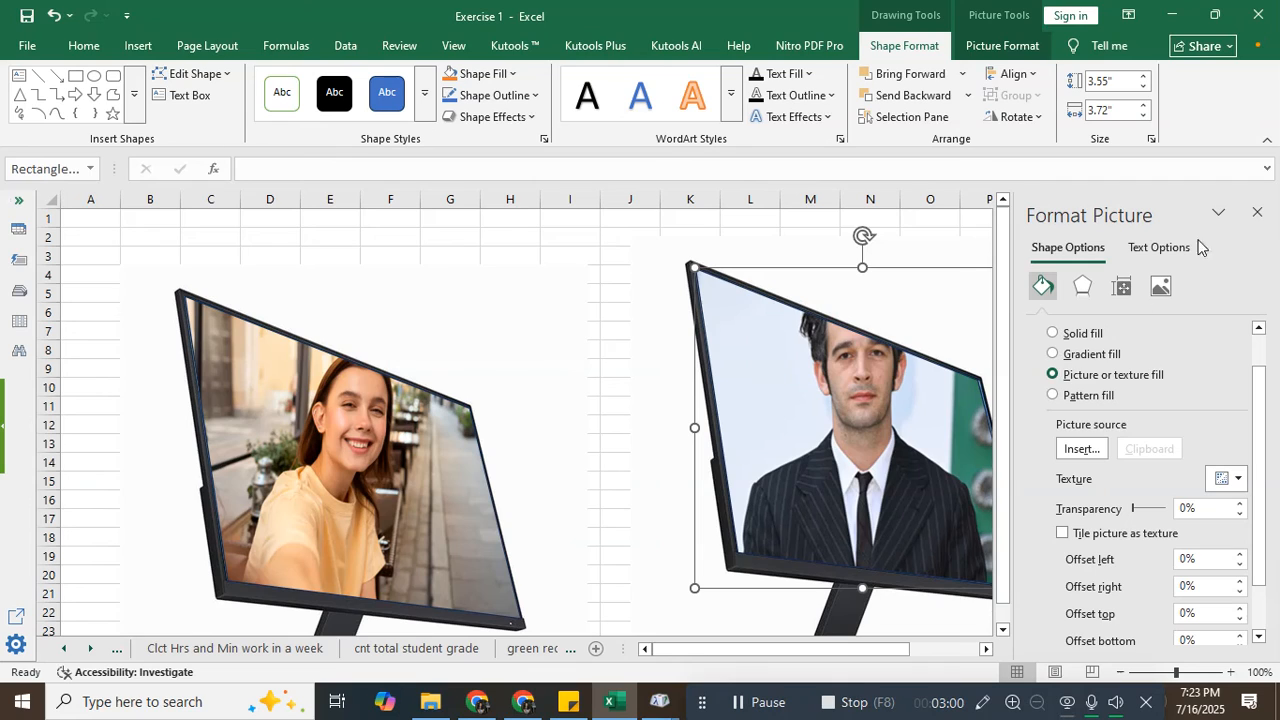
pyautogui.click(1257, 211)
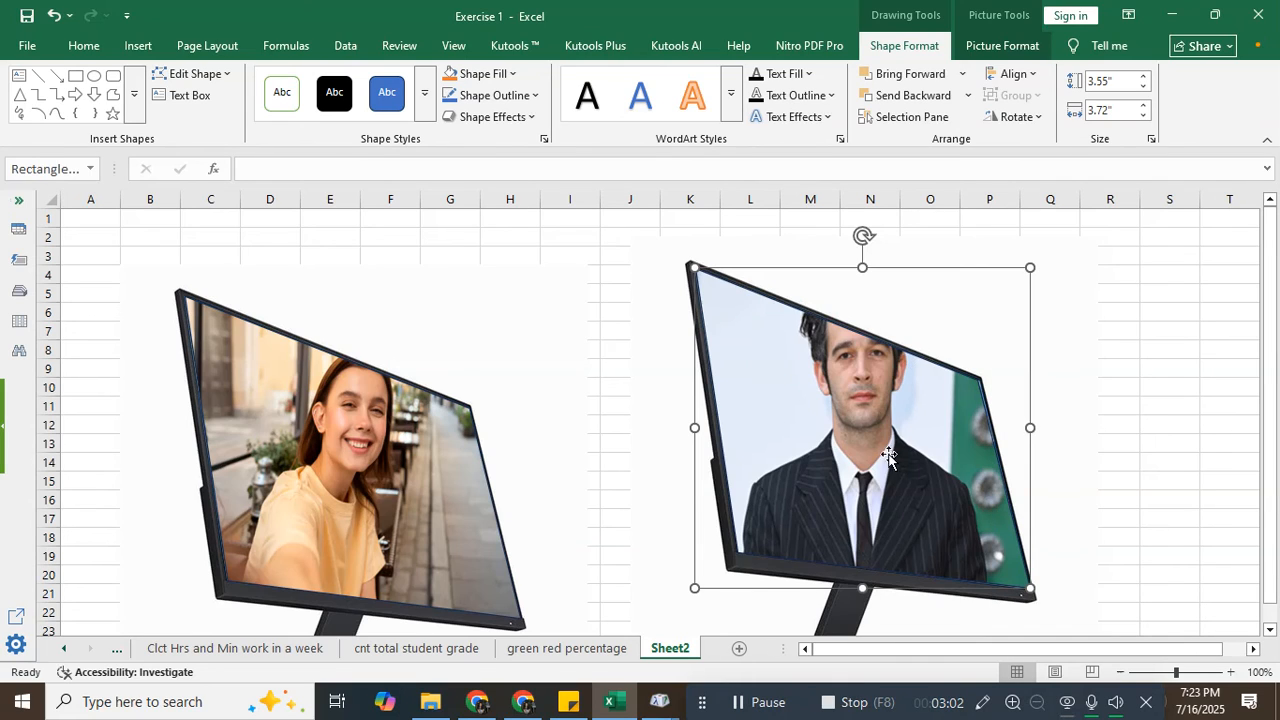